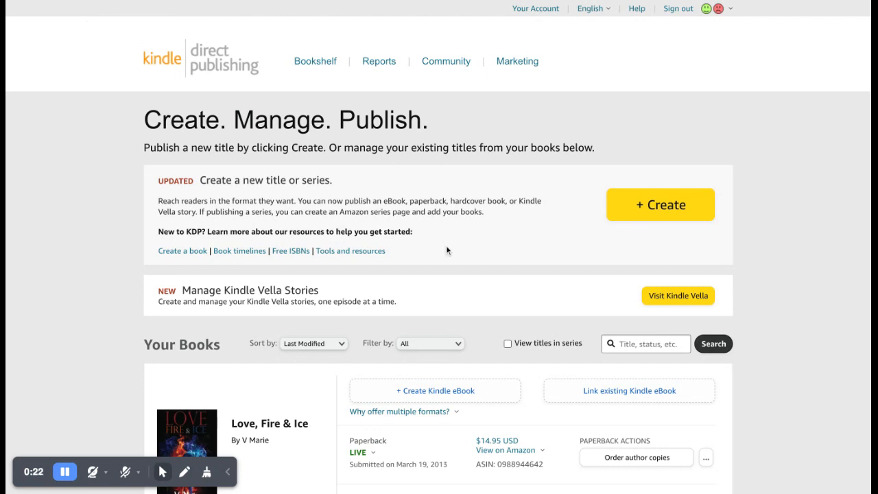
Review the existing titles on the bookshelf, checking each book's available formats, publishing status and actions
scroll(447, 249, down, 1)
scroll(446, 251, up, 1)
scroll(447, 250, down, 1)
scroll(402, 384, down, 10)
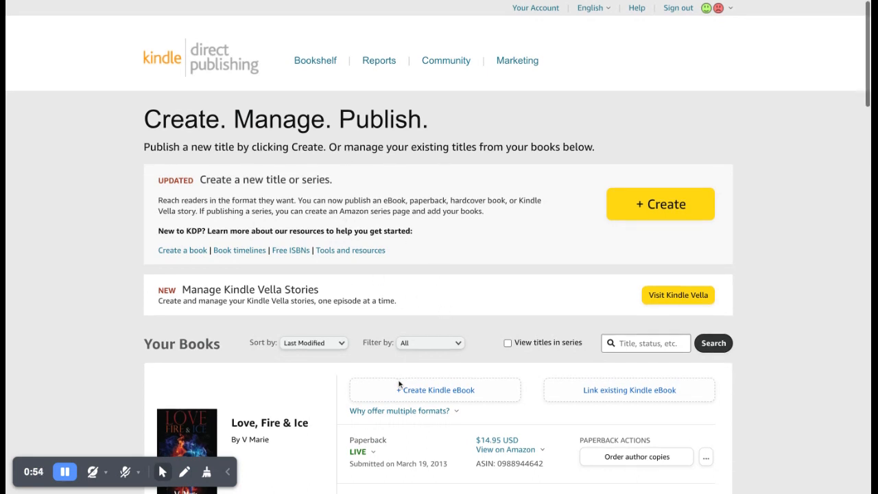
scroll(398, 384, down, 20)
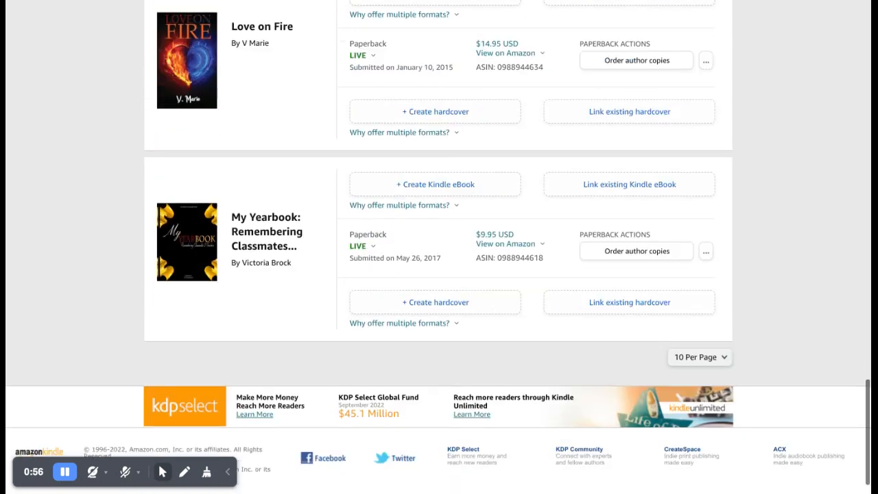
scroll(399, 384, up, 18)
scroll(439, 275, up, 10)
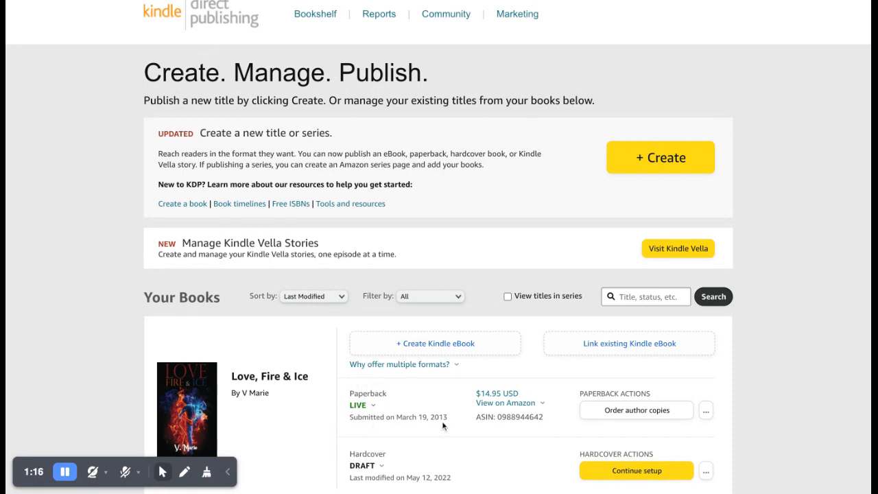
mouse_move(483, 402)
scroll(447, 396, down, 1)
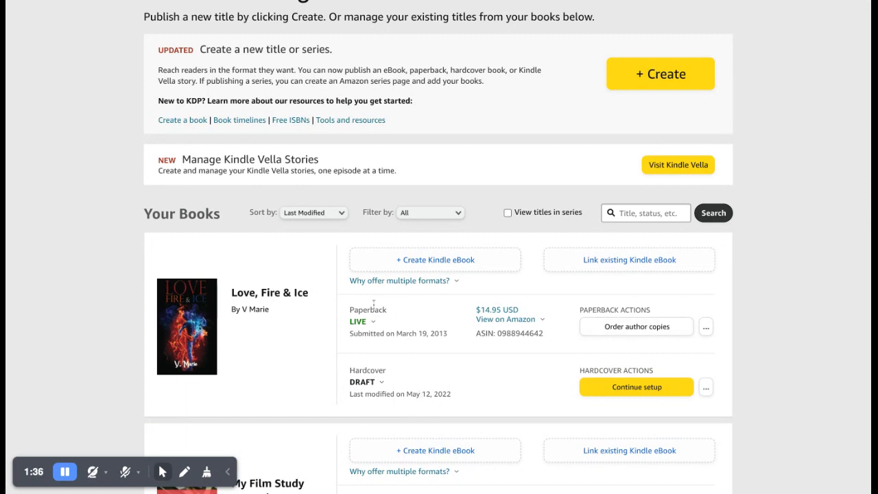
click(358, 321)
scroll(447, 335, up, 1)
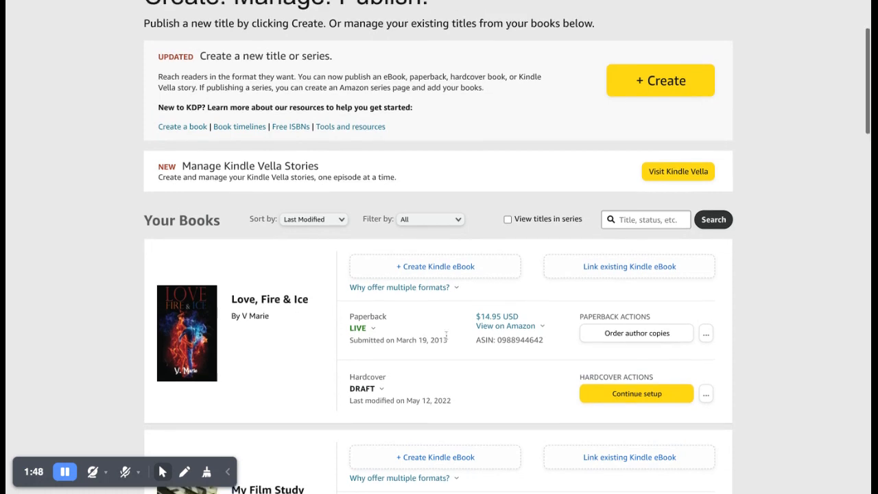
scroll(446, 334, up, 2)
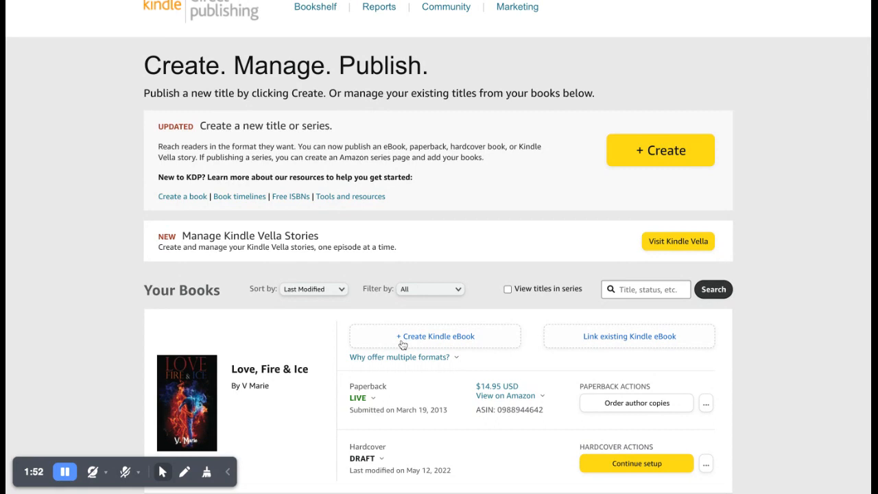
scroll(404, 411, down, 3)
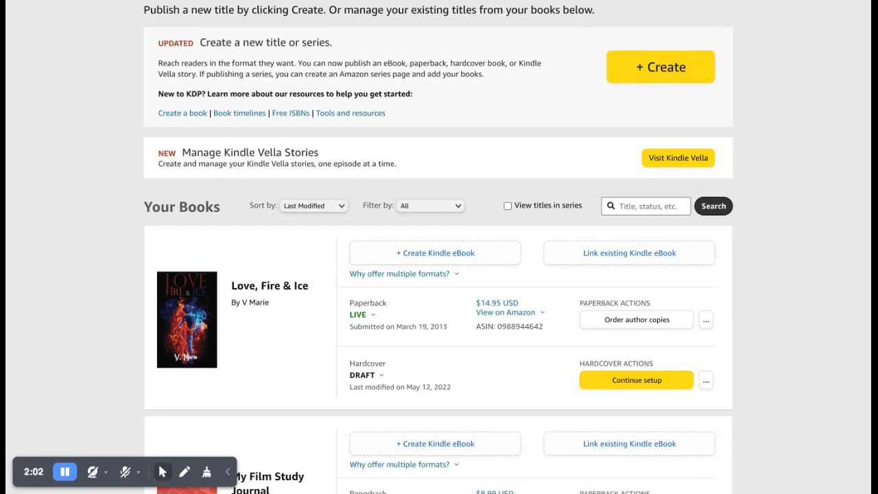
Start creating a new title and choose the paperback format
scroll(684, 181, up, 2)
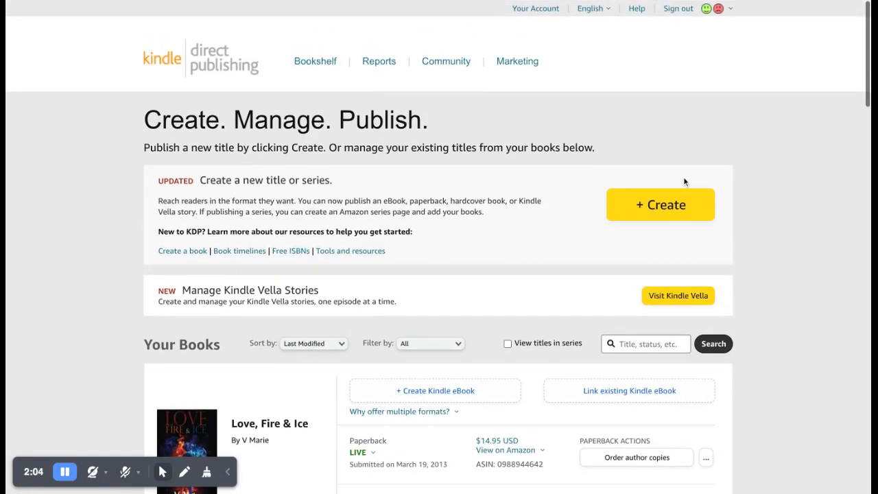
click(652, 212)
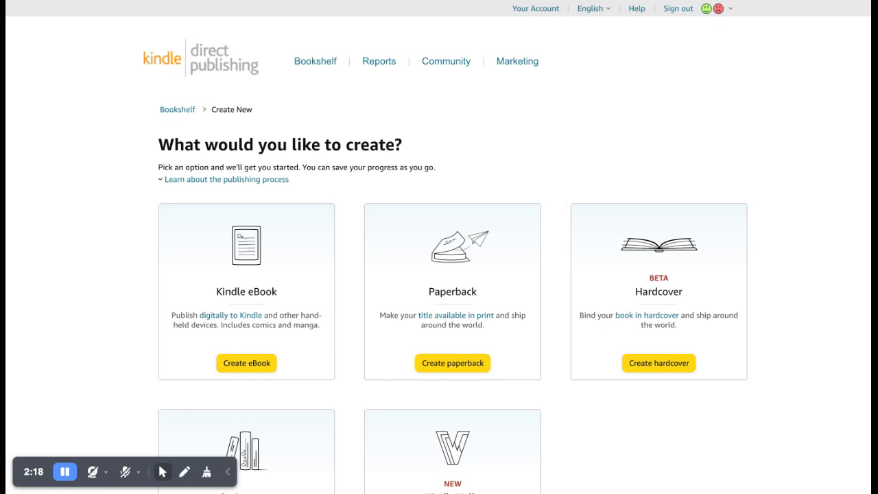
scroll(439, 275, down, 3)
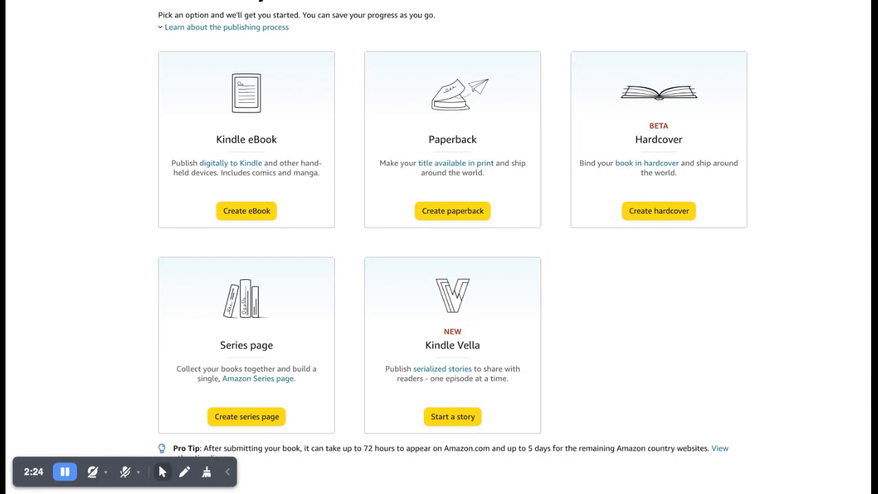
scroll(439, 246, up, 2)
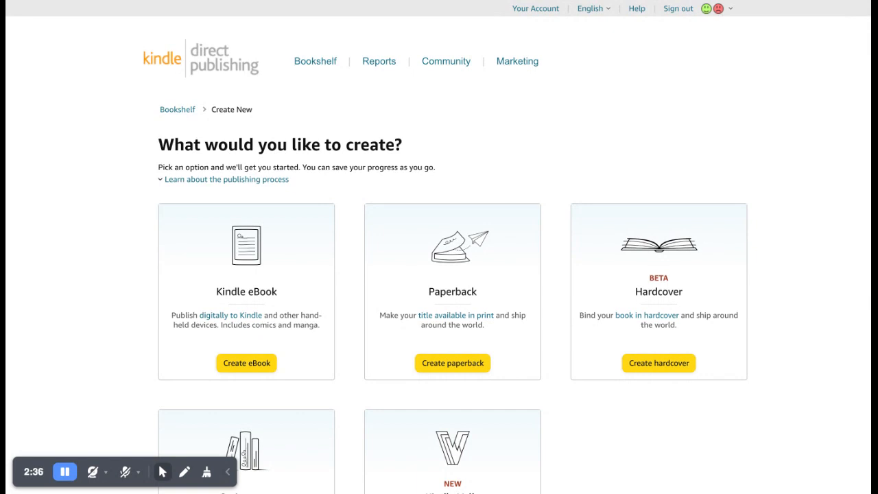
click(447, 371)
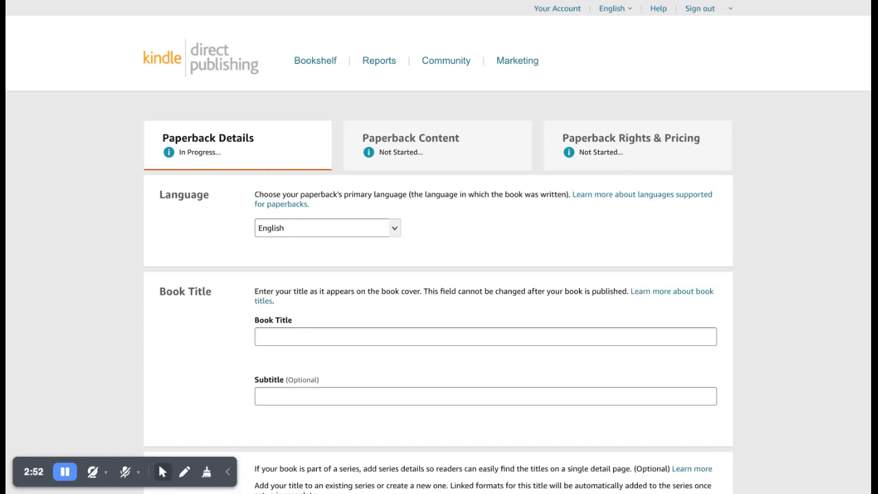
Enter "Relationship Drama" as the book title in the paperback details
scroll(262, 274, down, 1)
click(263, 269)
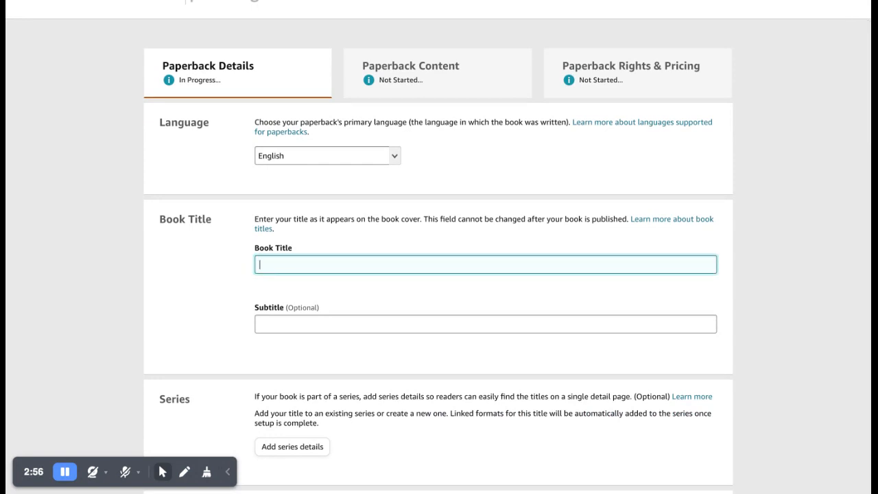
text(Relationship Drama)
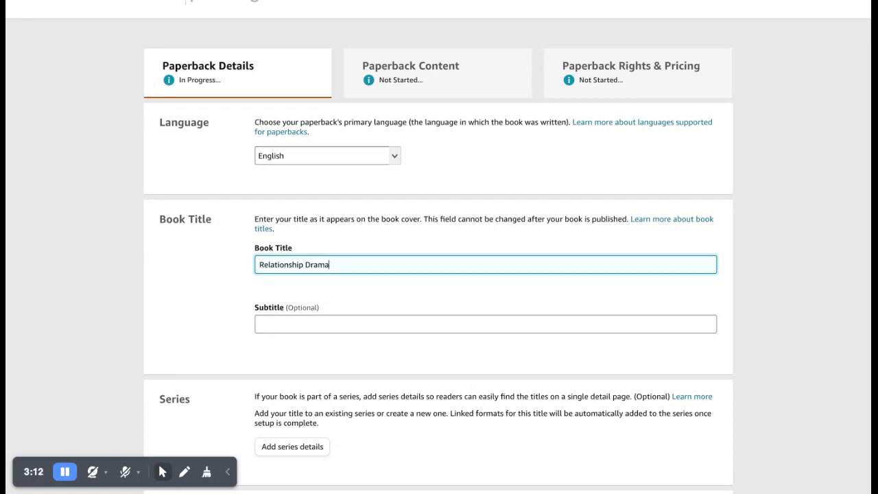
Fill in the primary author's first and last name, leaving subtitle, series and edition number empty
scroll(243, 222, down, 3)
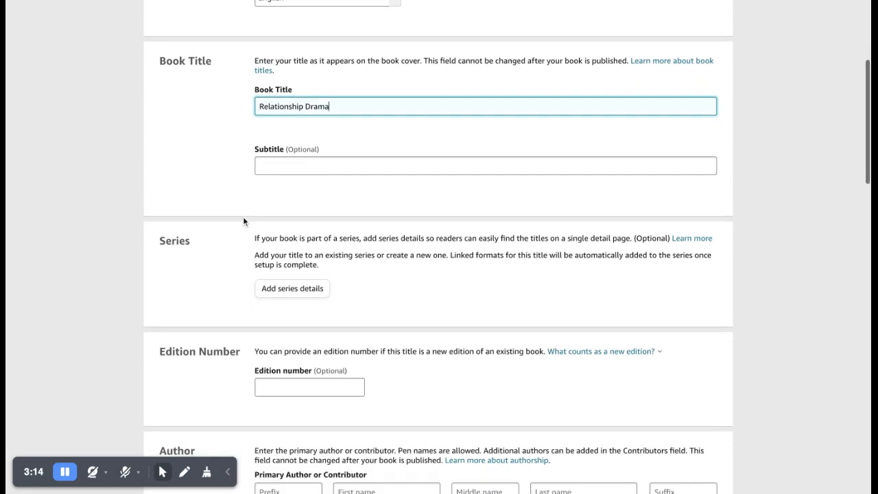
scroll(243, 222, down, 1)
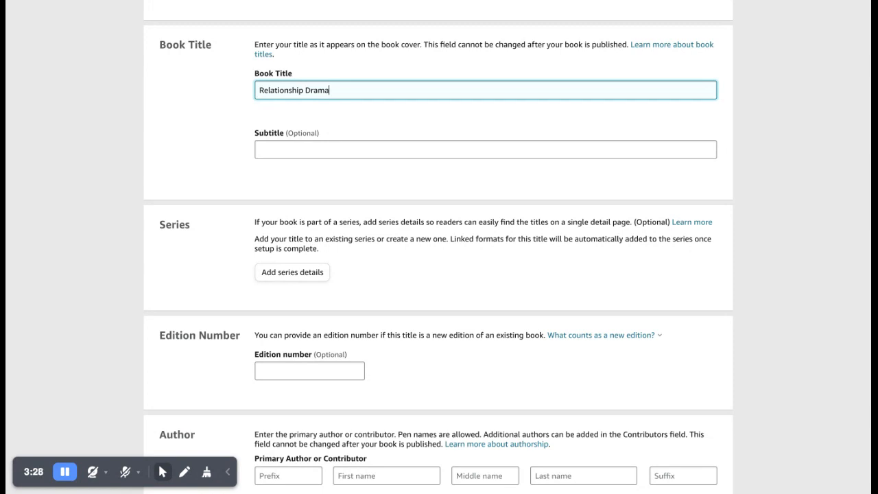
scroll(439, 247, down, 1)
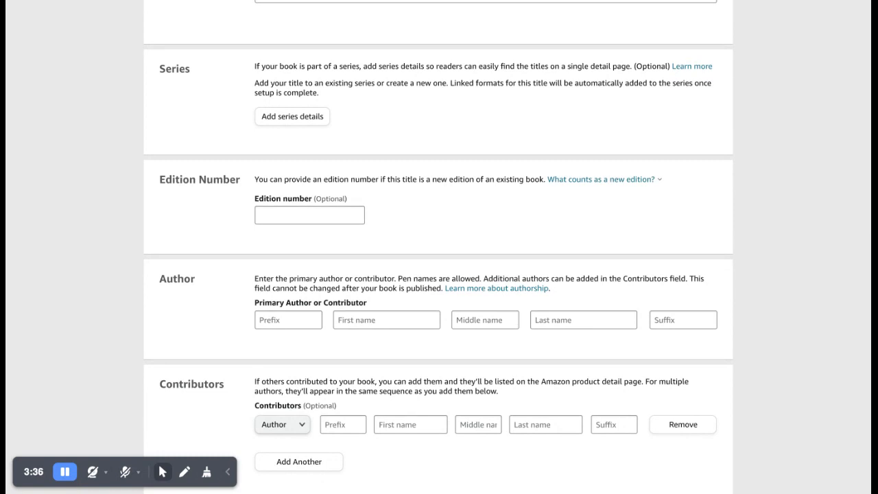
scroll(240, 233, down, 2)
click(364, 228)
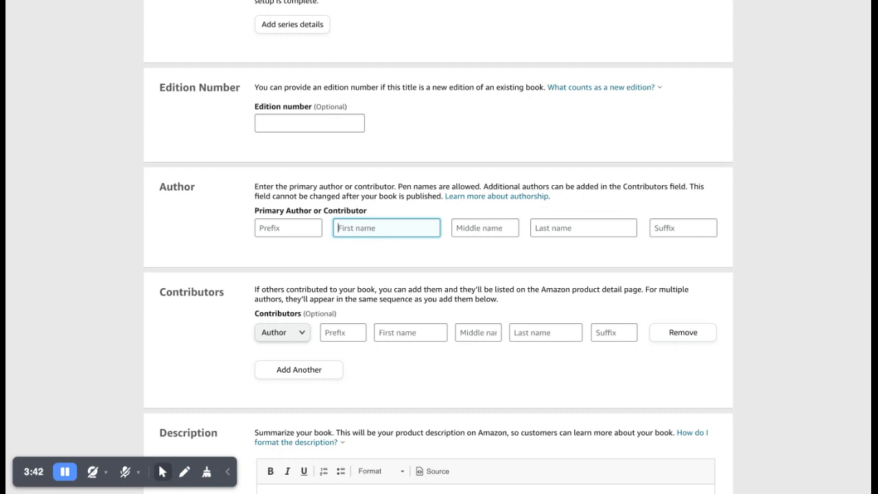
mouse_move(397, 184)
mouse_down()
mouse_move(436, 186)
mouse_move(403, 186)
mouse_up()
click(364, 223)
text(V)
click(566, 221)
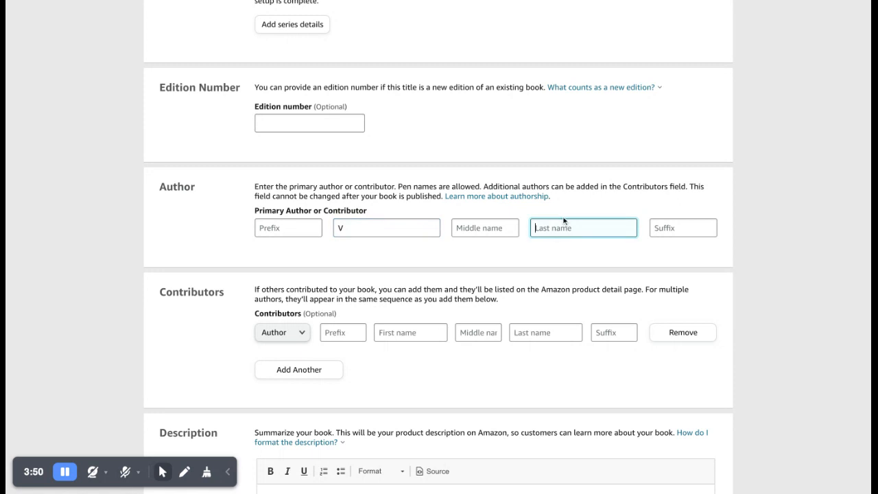
text(MARIE)
View the roles available for an additional contributor without choosing one
scroll(386, 279, down, 1)
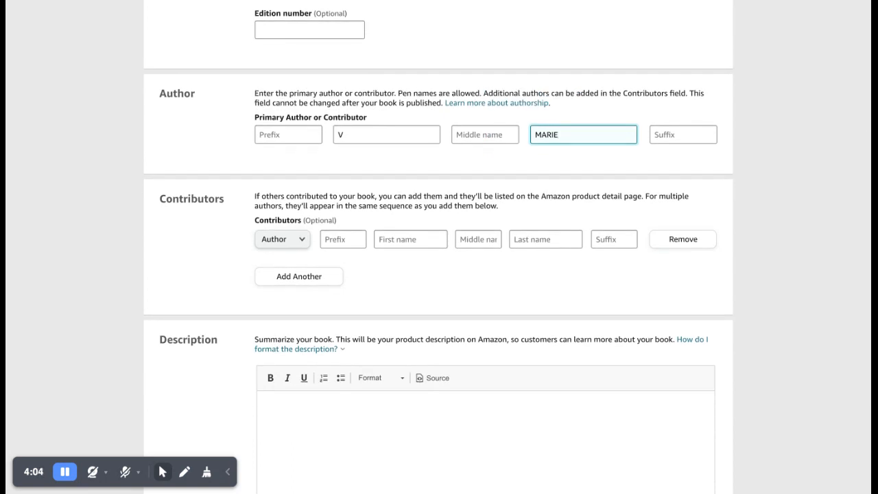
click(302, 240)
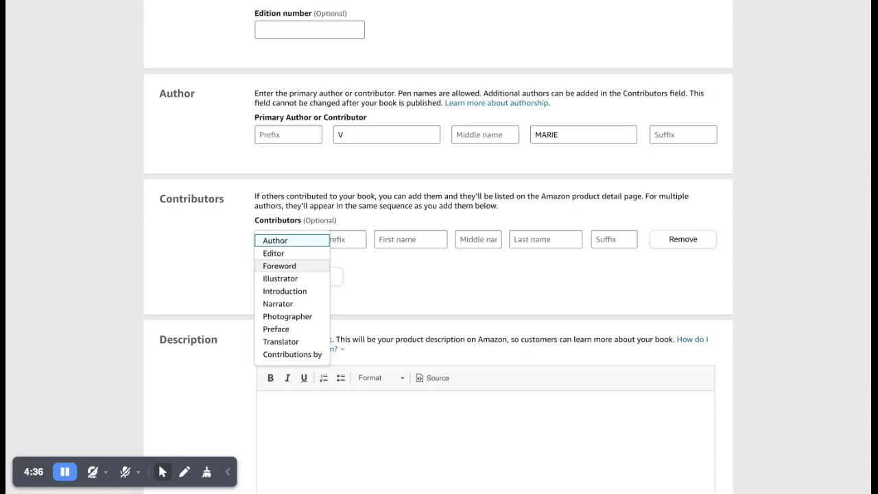
click(458, 300)
Enter "Synopsis goes here." as the book description
scroll(455, 300, down, 2)
scroll(456, 299, down, 1)
click(457, 300)
text(Syno)
key(BackSpace)
key(BackSpace)
text(nosp)
key(BackSpace)
key(BackSpace)
text(psis)
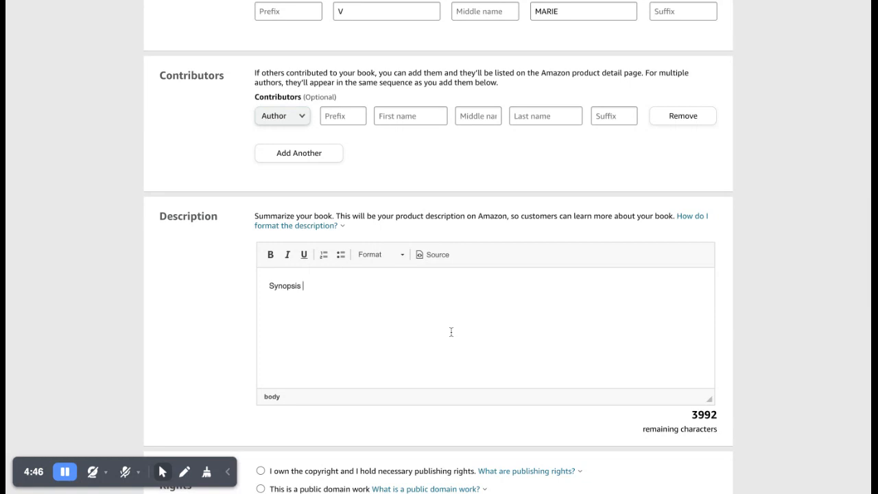
text( goes here.)
Declare under publishing rights that you own the copyright and hold the necessary publishing rights
scroll(439, 274, down, 2)
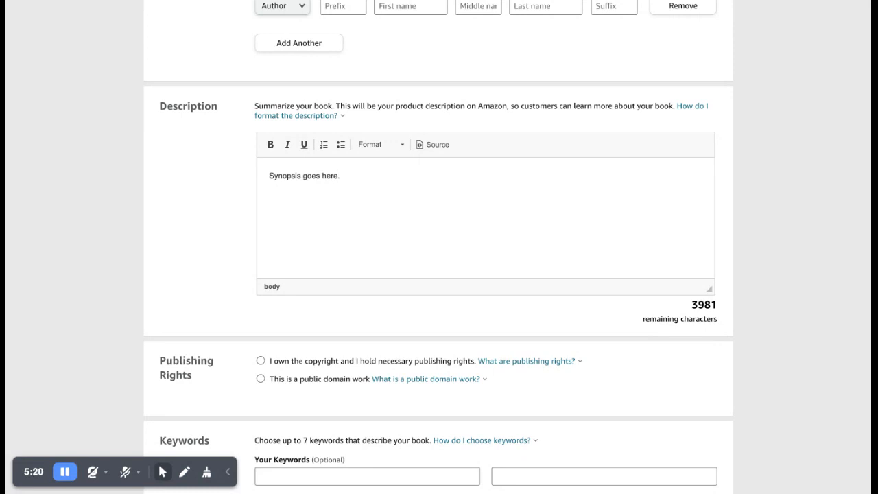
scroll(439, 247, down, 2)
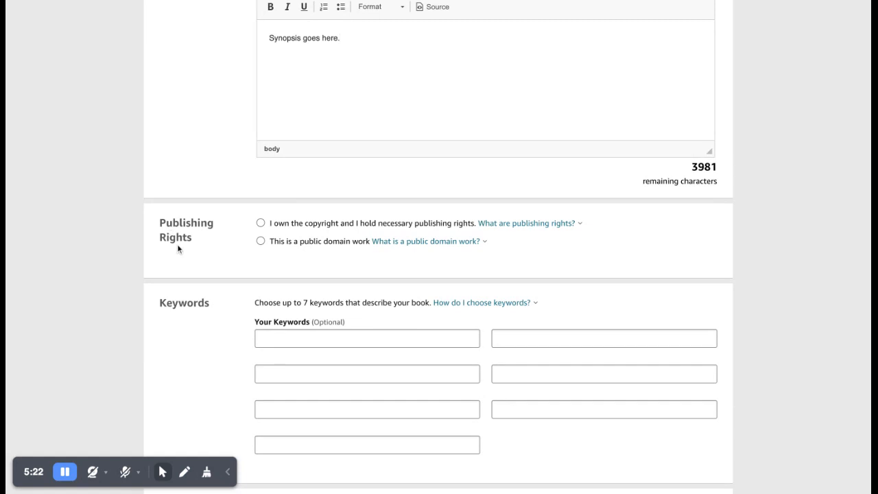
drag(199, 238, 162, 222)
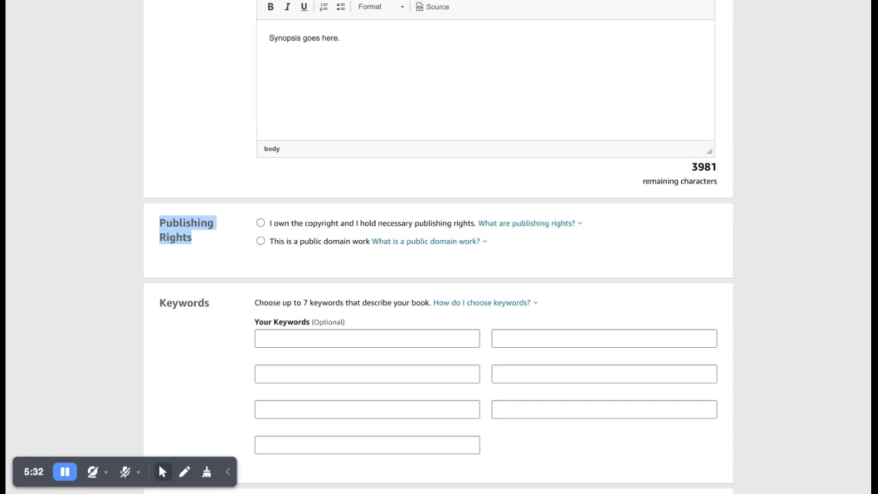
click(260, 224)
Fill in the first four keywords as Relationship, Marriage, Romance and Drama
scroll(260, 224, down, 1)
scroll(264, 234, down, 3)
click(264, 232)
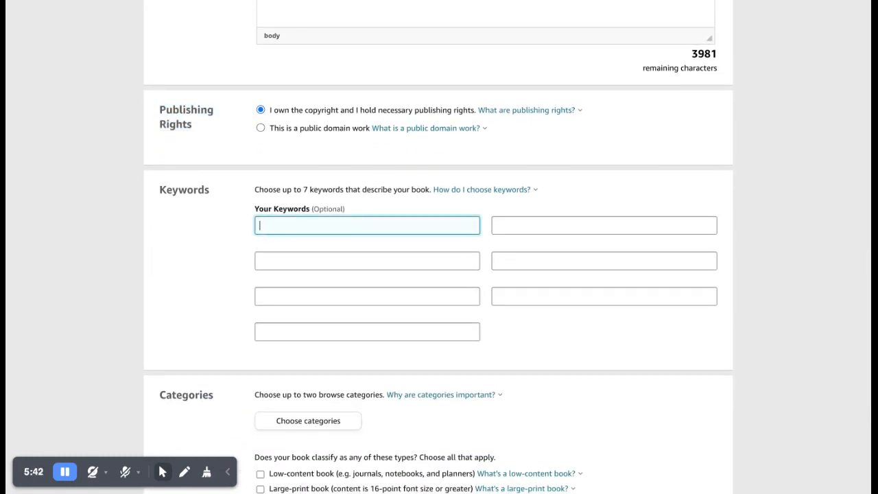
text(Relationship)
key(Tab)
text(Marriage)
click(294, 264)
text(Romance)
key(Tab)
text(Drama)
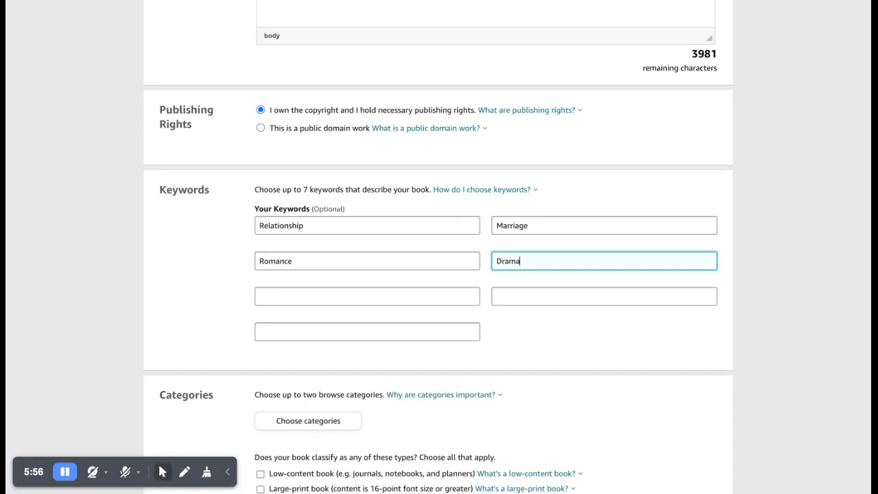
Choose Fiction > Romance > General as a browse category for the book
scroll(328, 298, down, 3)
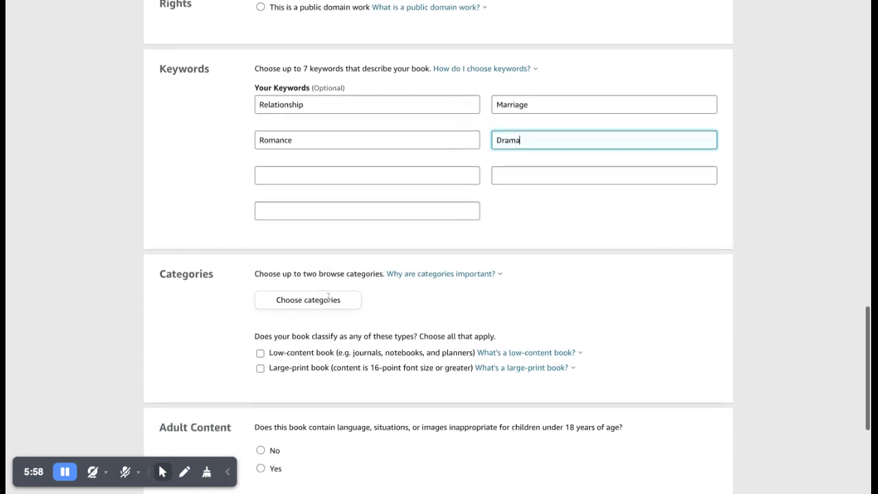
scroll(328, 296, down, 3)
click(304, 199)
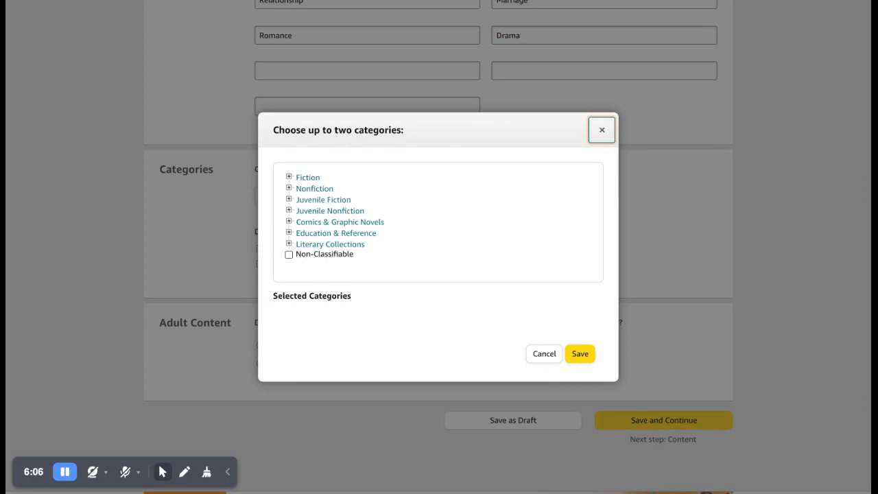
click(289, 178)
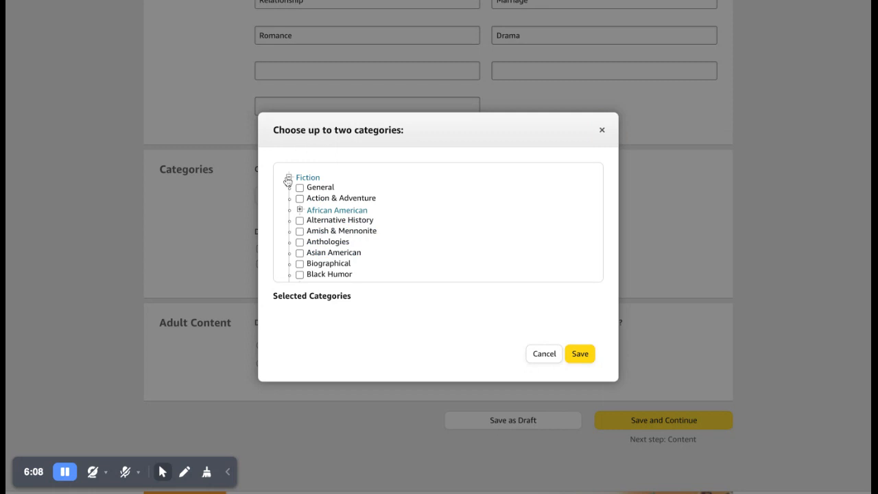
scroll(314, 256, down, 5)
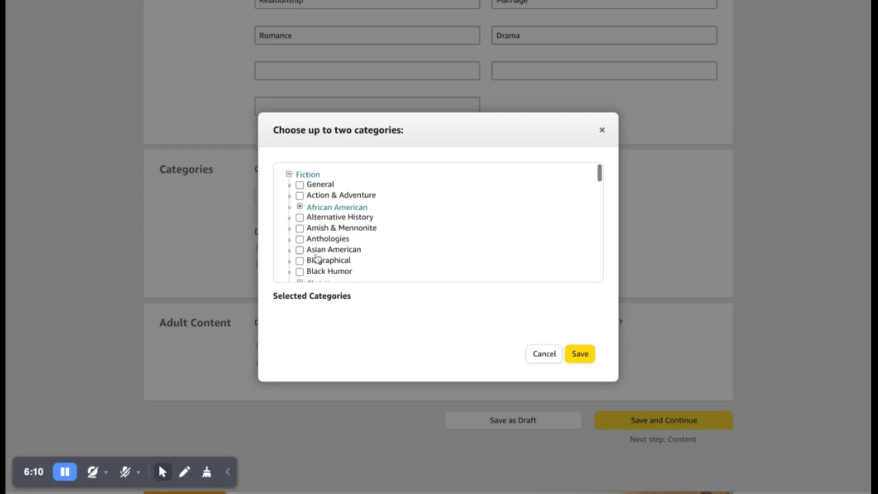
scroll(317, 258, down, 8)
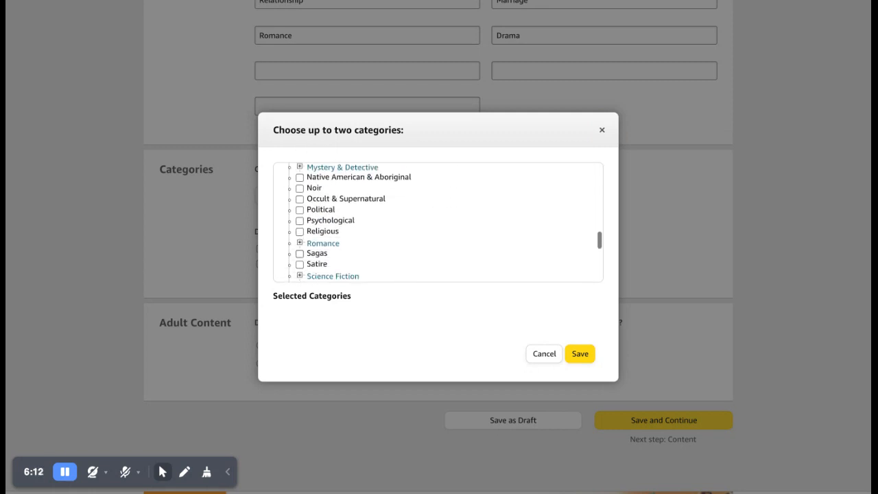
click(299, 206)
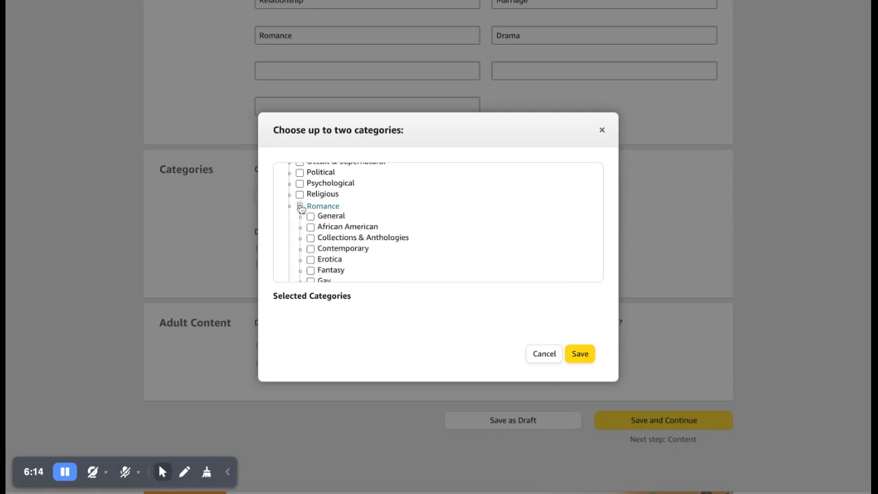
scroll(308, 253, down, 2)
scroll(309, 247, up, 1)
scroll(310, 247, up, 1)
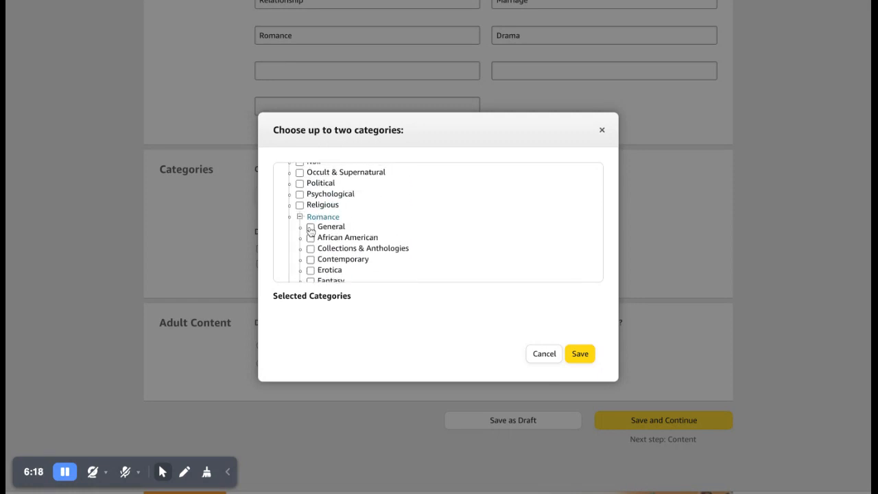
click(310, 227)
Look through the remaining Romance and Fiction subcategories and save the category selection
scroll(382, 264, down, 5)
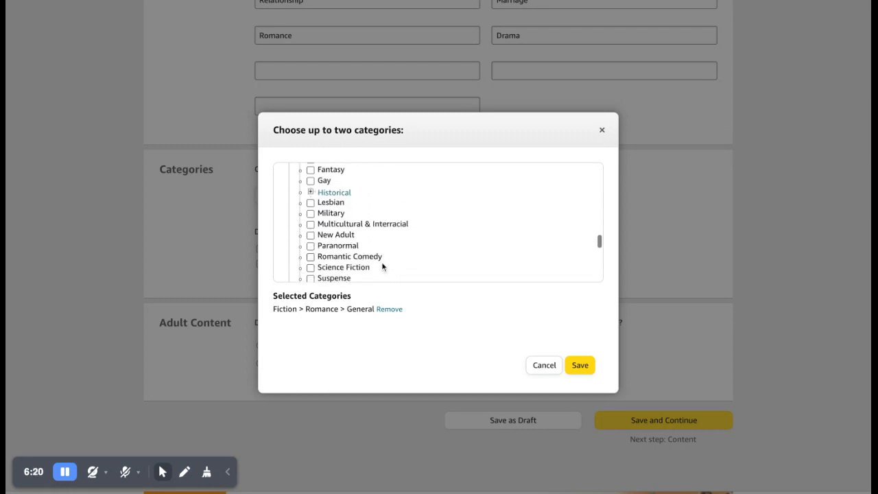
scroll(382, 264, down, 3)
scroll(376, 255, up, 2)
scroll(376, 254, up, 2)
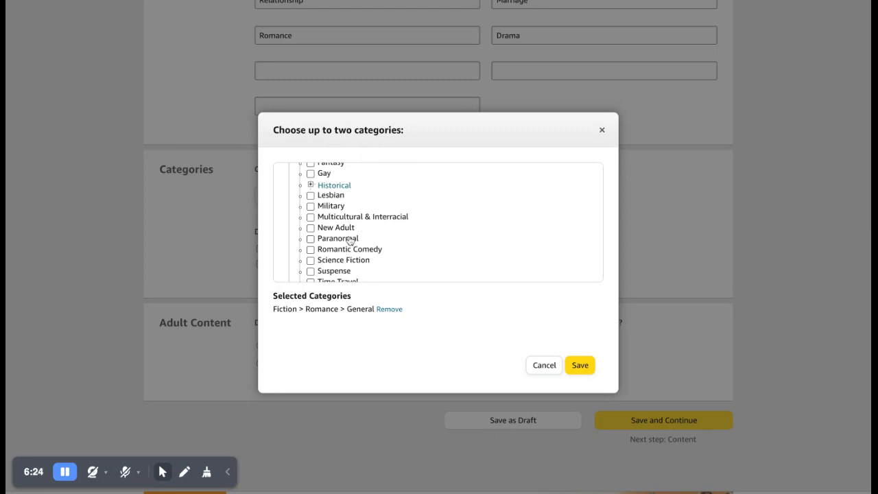
scroll(356, 280, down, 10)
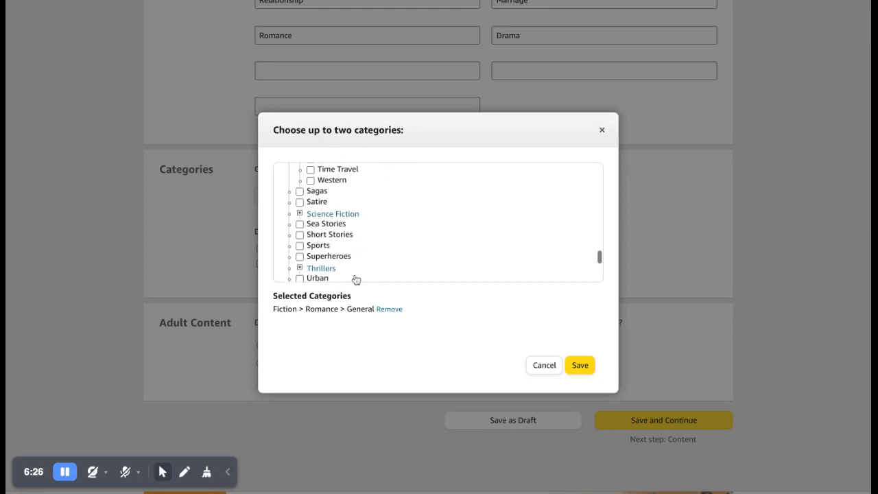
click(575, 366)
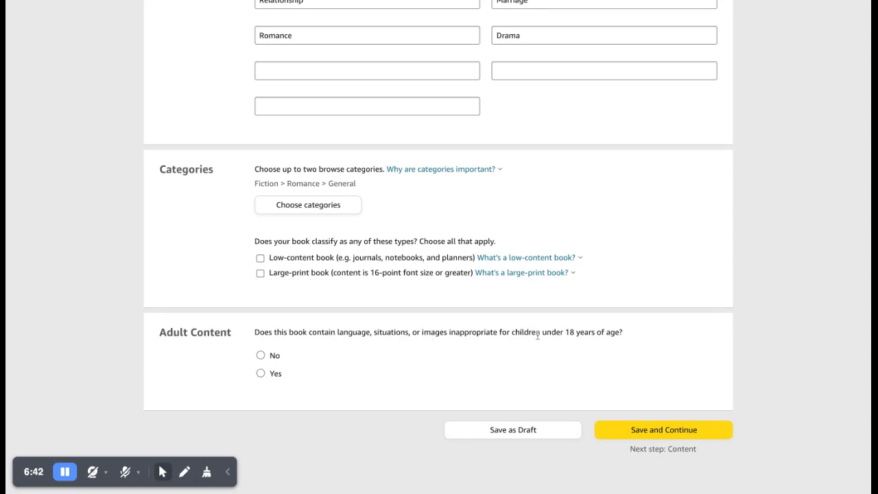
Answer No to the adult content question, then save the details and continue to the paperback content
click(260, 356)
click(648, 434)
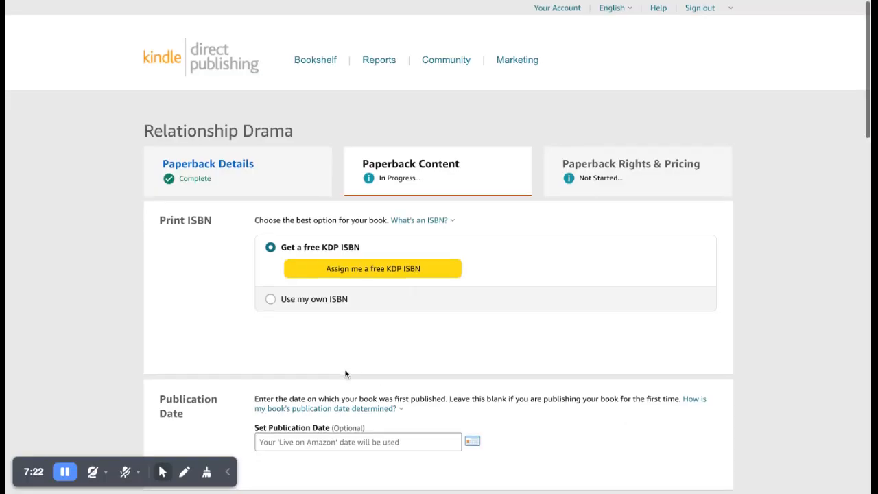
Read the explanation of ISBNs and the terms of the free KDP ISBN without assigning one
scroll(345, 374, down, 1)
triple_click(212, 198)
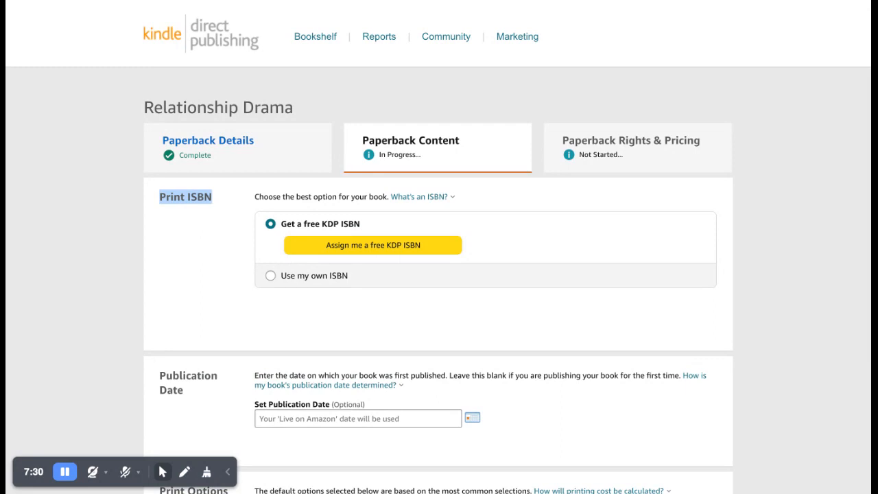
click(427, 197)
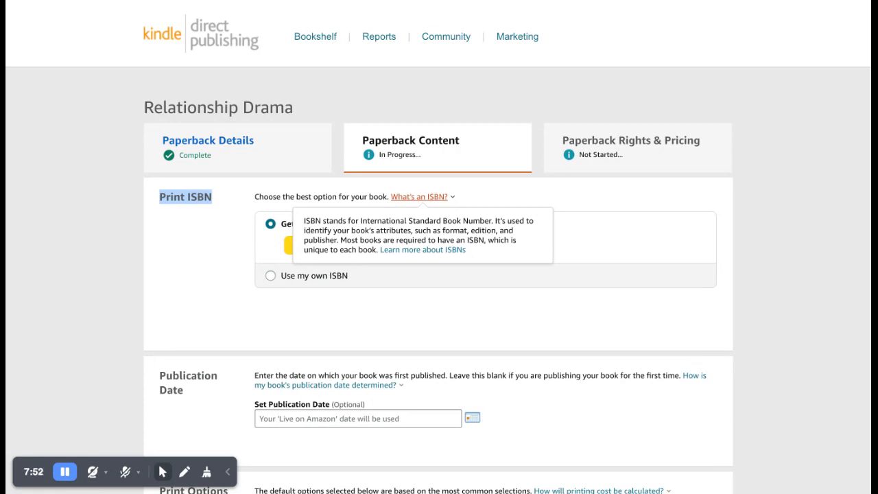
click(243, 245)
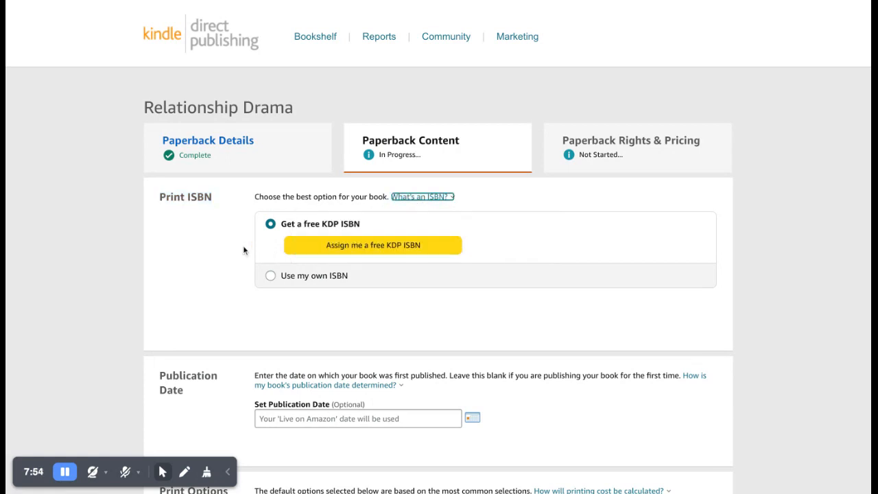
click(338, 251)
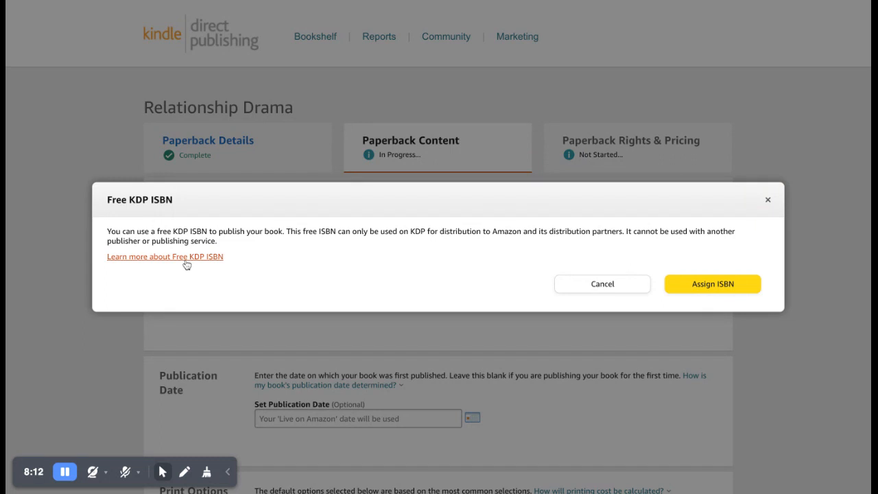
click(767, 201)
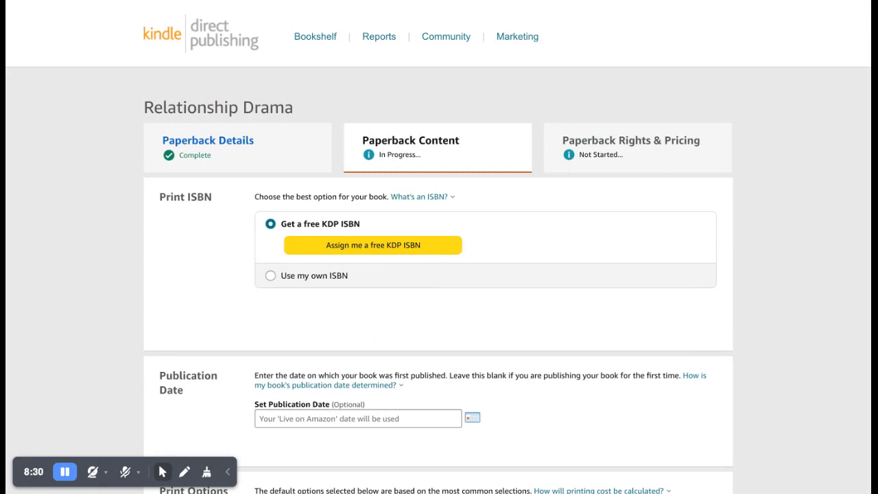
Choose to use your own ISBN and set the publication date to 10/21/2022
click(270, 275)
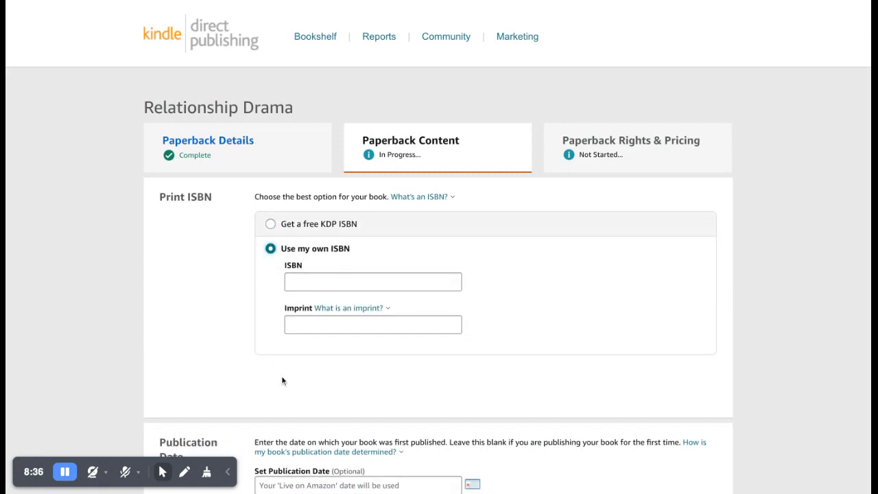
scroll(278, 363, down, 3)
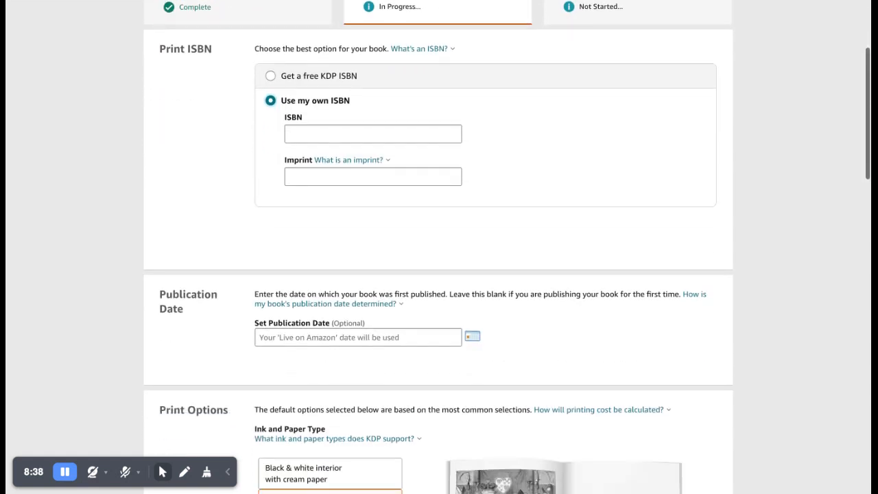
click(472, 252)
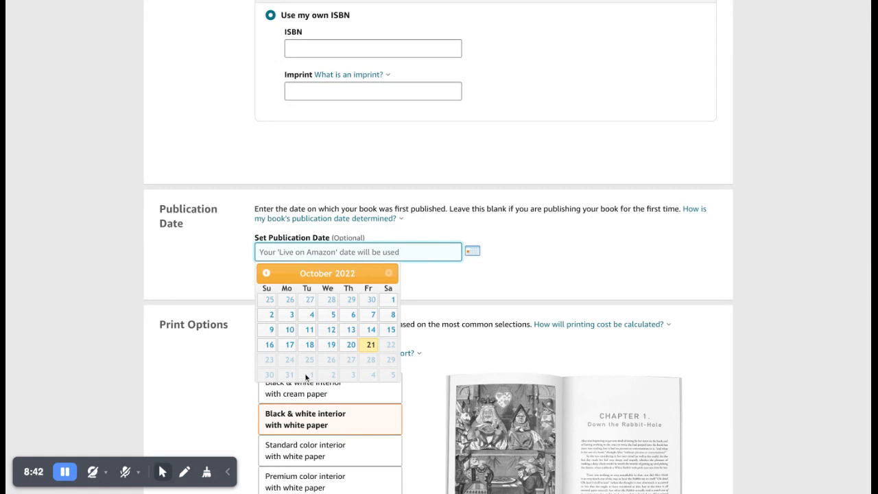
click(370, 345)
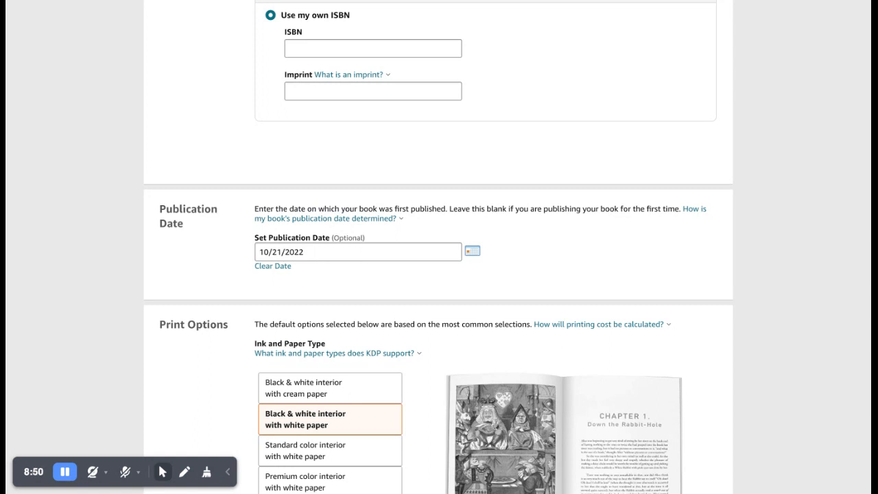
Select the black & white interior with white paper and set the trim size to 5.5 x 8.5 in
scroll(354, 329, down, 2)
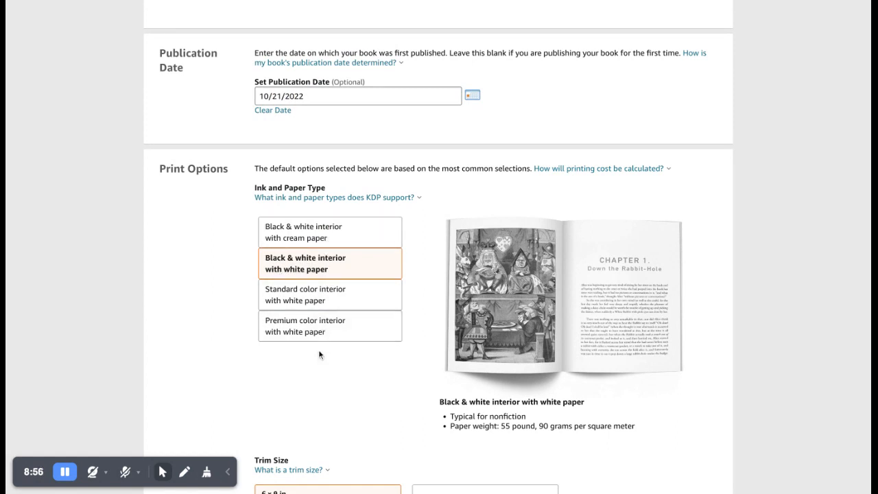
click(354, 273)
scroll(351, 271, down, 1)
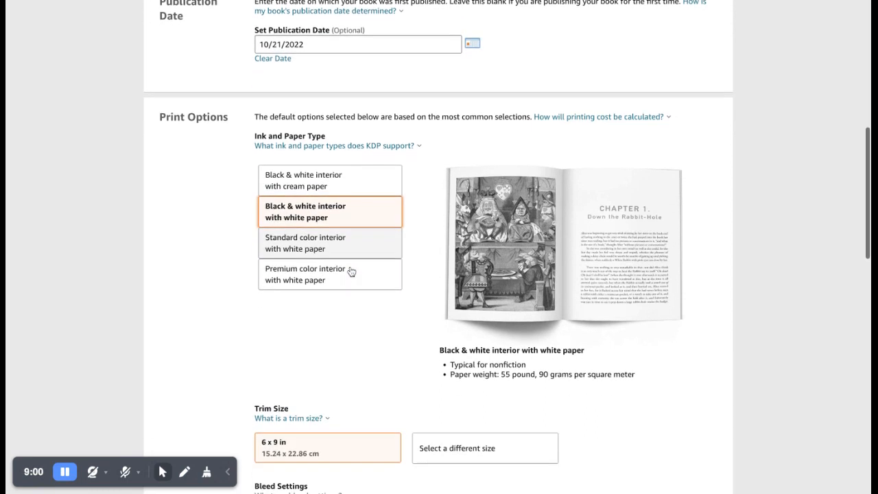
scroll(352, 271, down, 2)
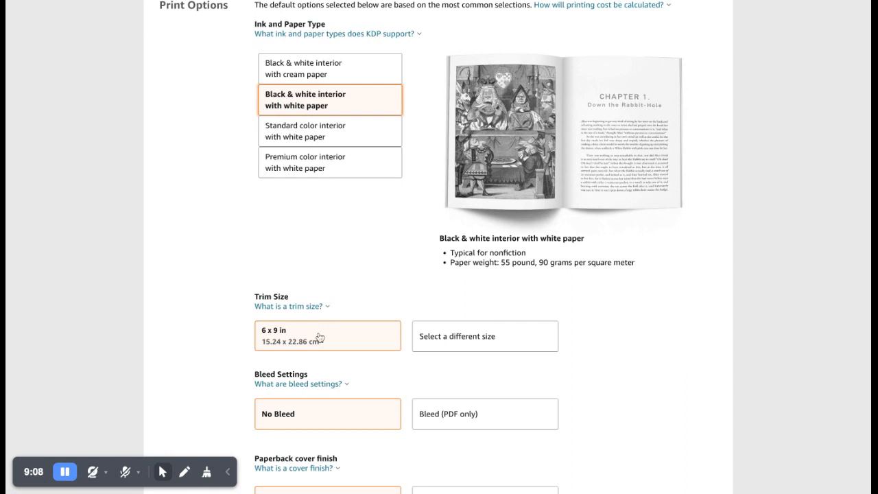
scroll(320, 338, down, 2)
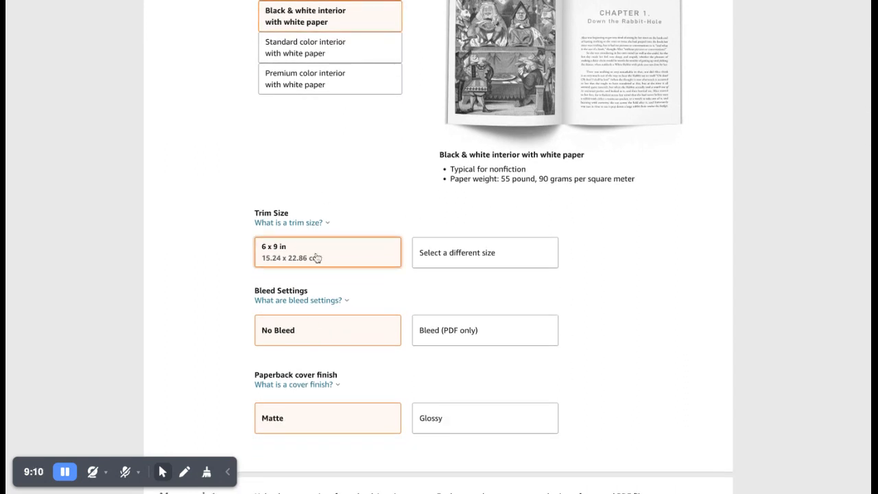
click(466, 257)
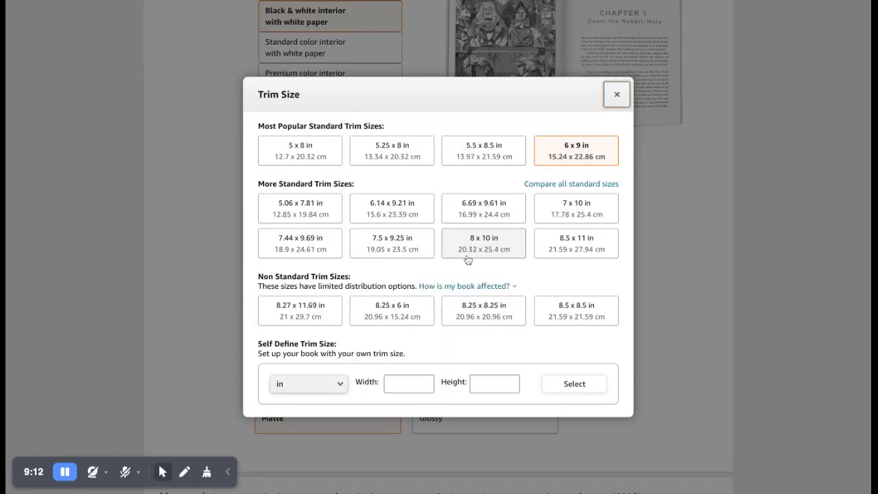
click(467, 159)
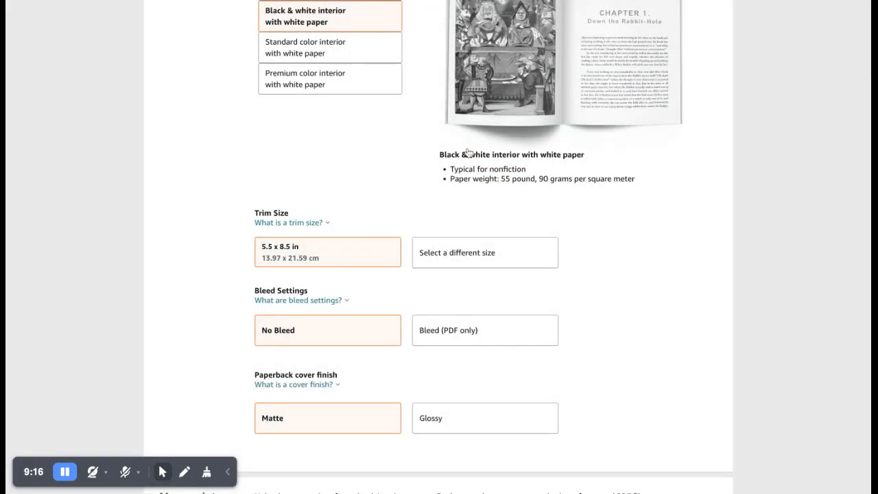
Review the other available trim sizes without changing the selection
click(424, 266)
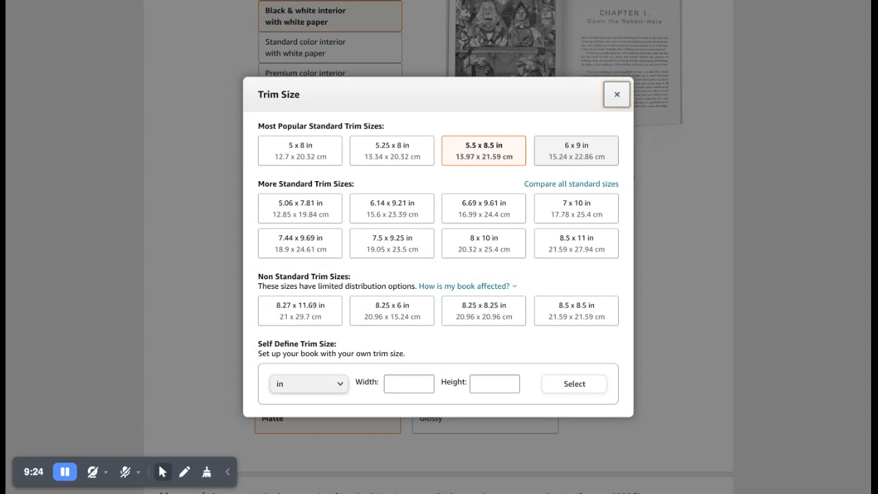
scroll(520, 240, down, 1)
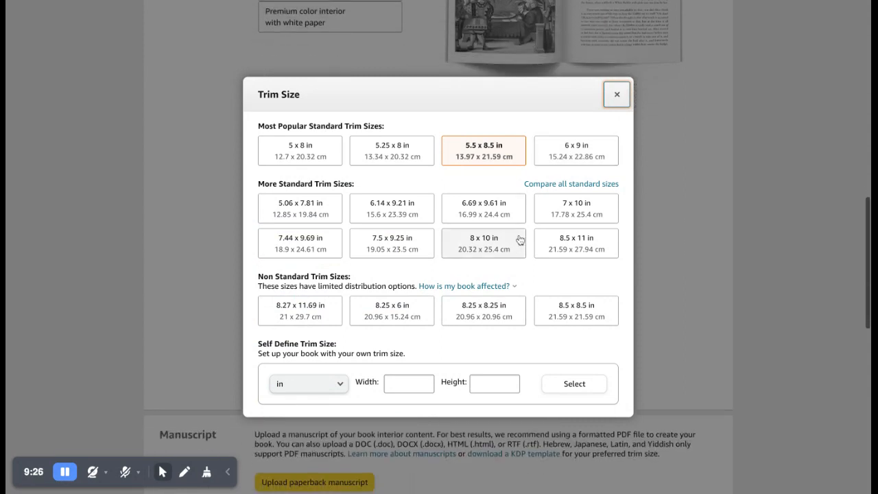
scroll(520, 239, up, 1)
click(609, 98)
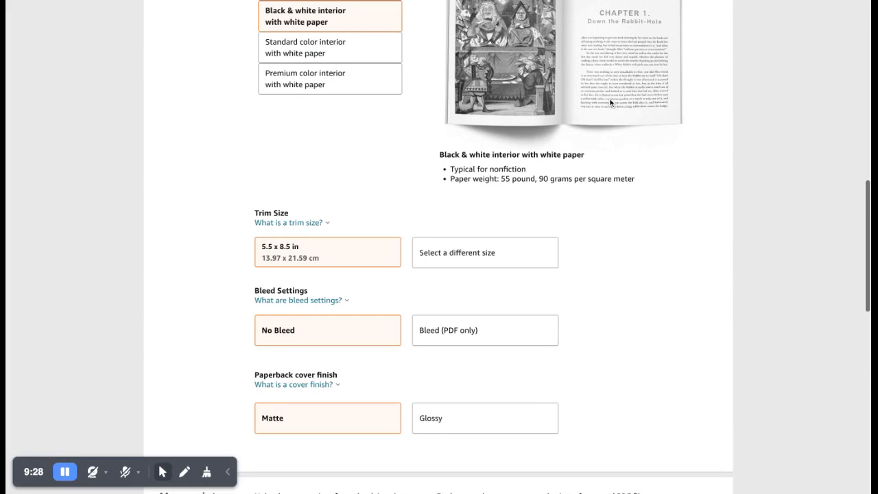
Set the bleed setting to Bleed (PDF only)
scroll(473, 371, down, 1)
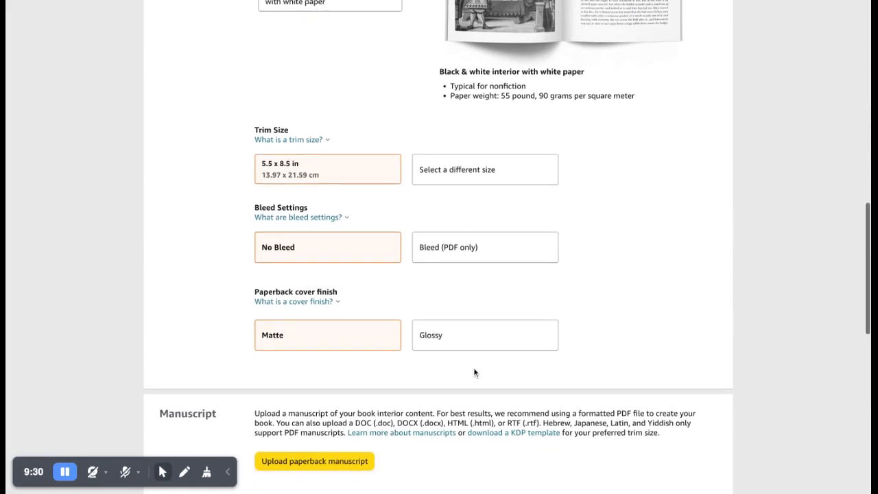
click(494, 249)
drag(483, 249, 291, 266)
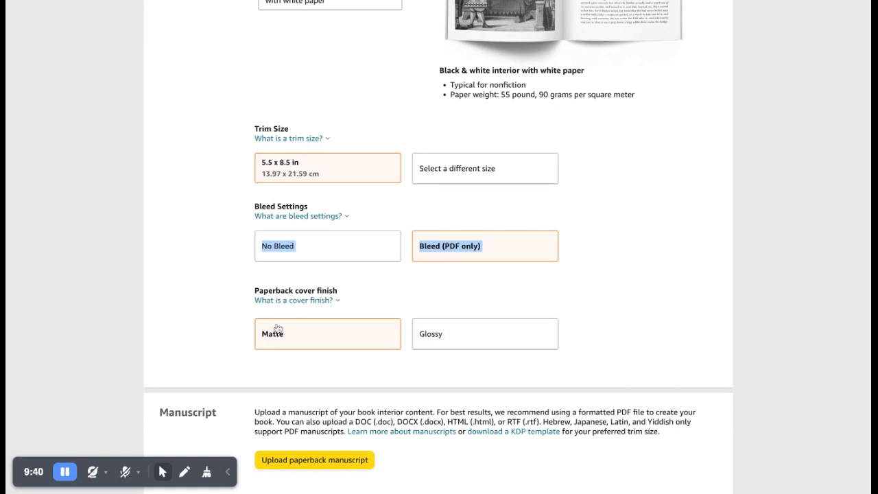
Upload "Untitled_5.5 x 8.5 inch (13.97 x 21.59 cm).pdf" as the paperback manuscript and bring up the book cover options
scroll(278, 329, down, 1)
scroll(278, 329, down, 4)
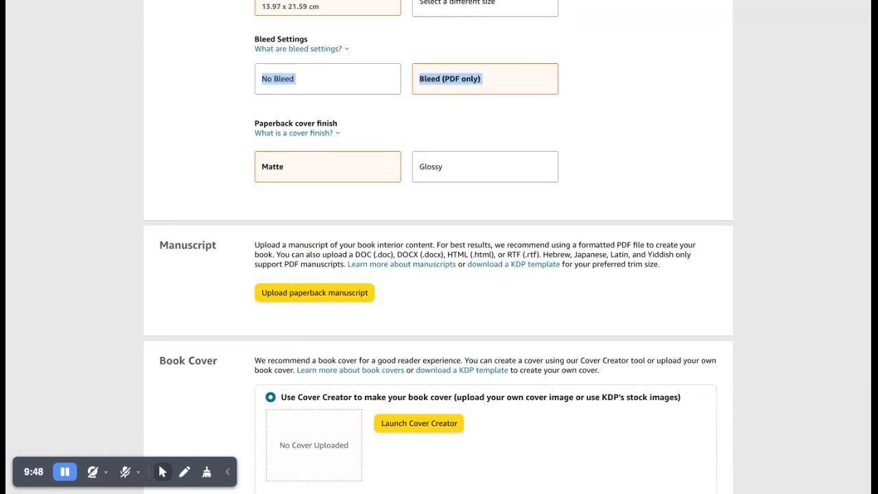
scroll(256, 205, down, 3)
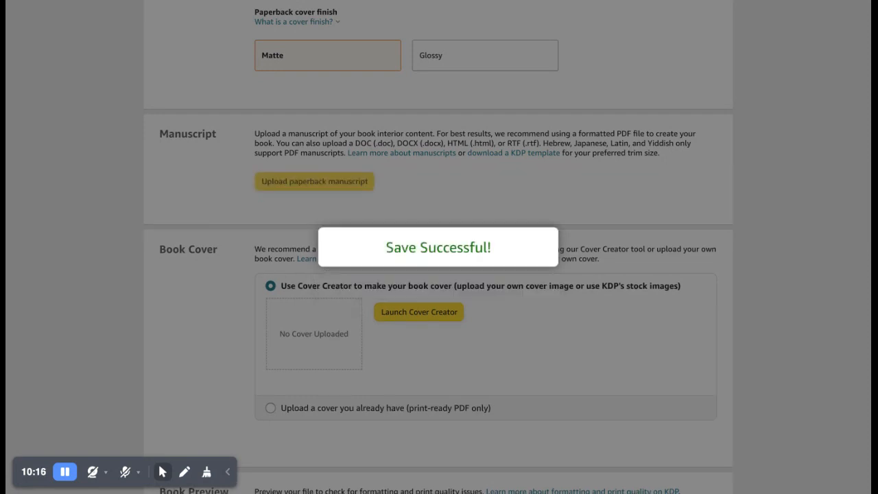
scroll(398, 412, down, 5)
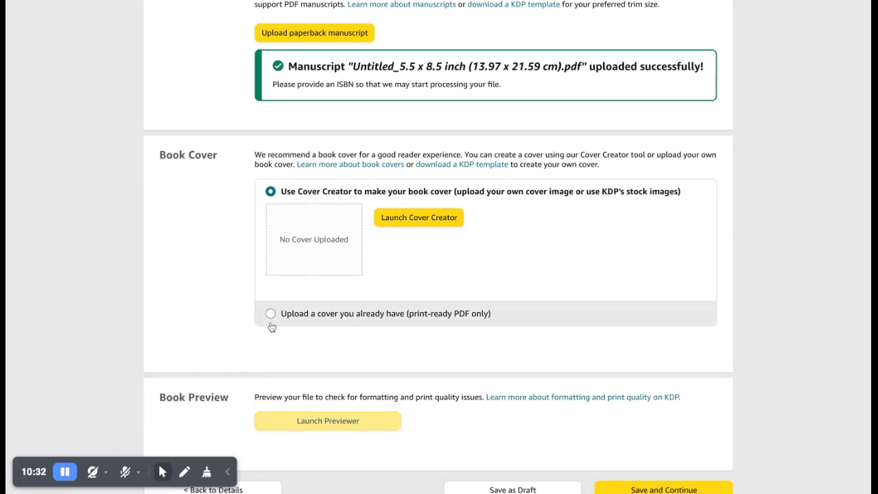
Launch Cover Creator for the book cover, get past its introduction and choose to take the cover image from the image gallery
click(417, 223)
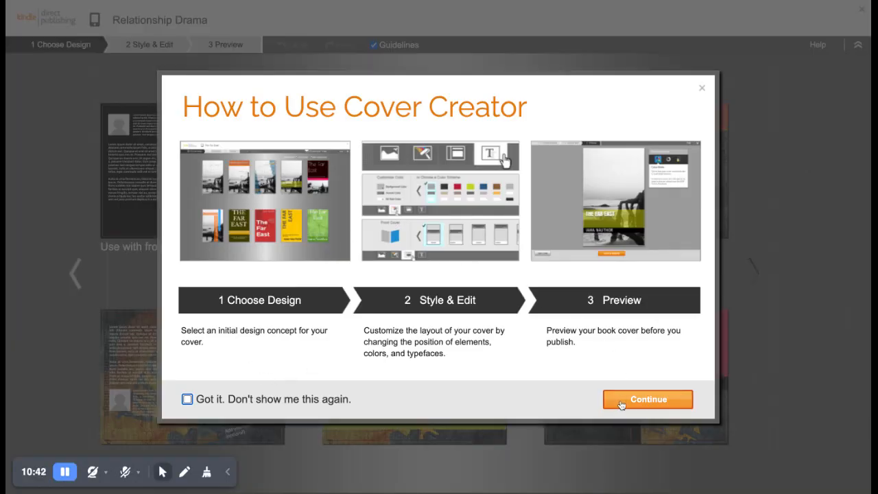
click(621, 400)
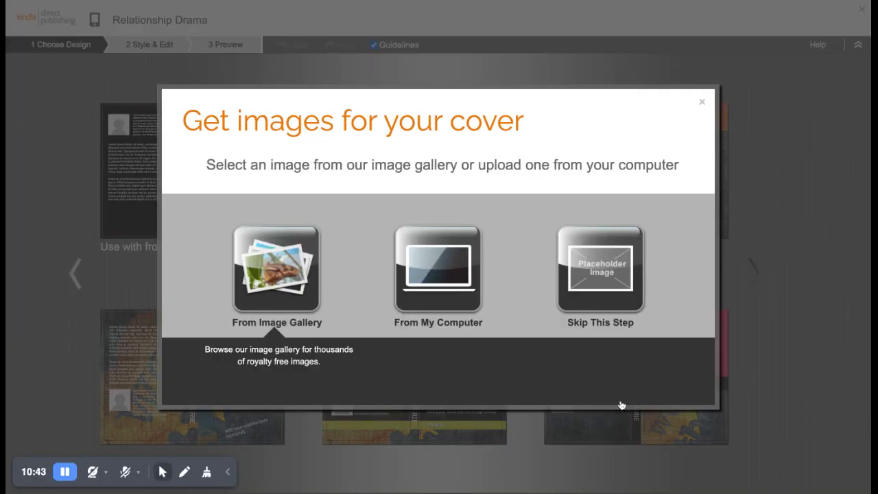
click(269, 274)
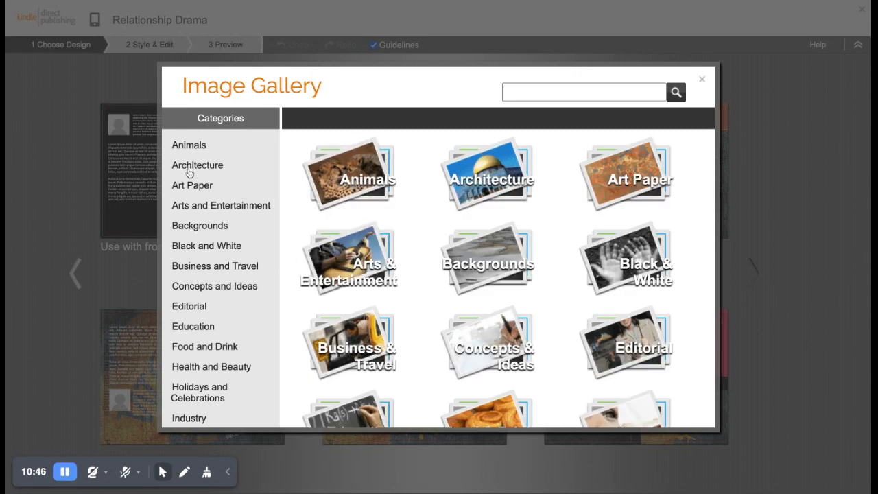
Pick the photo of the embracing couple from the Love group in the Relationships category as the cover image
click(196, 247)
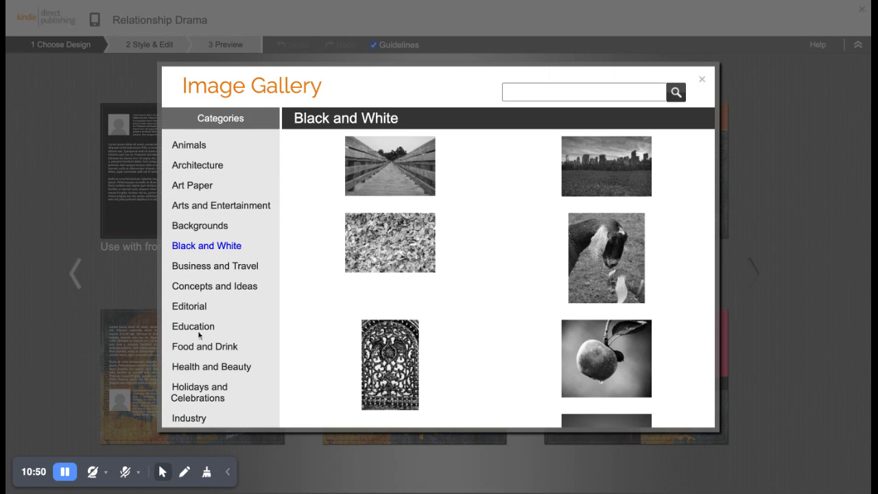
scroll(196, 376, down, 2)
scroll(196, 377, down, 1)
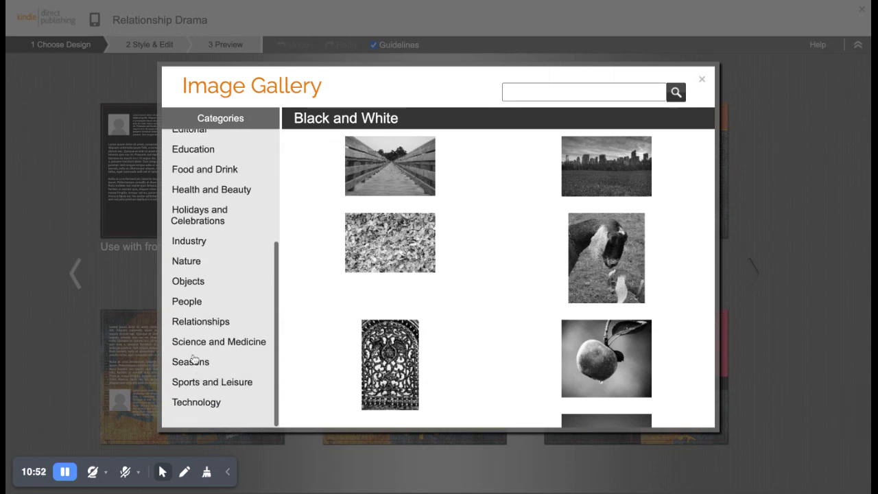
click(196, 323)
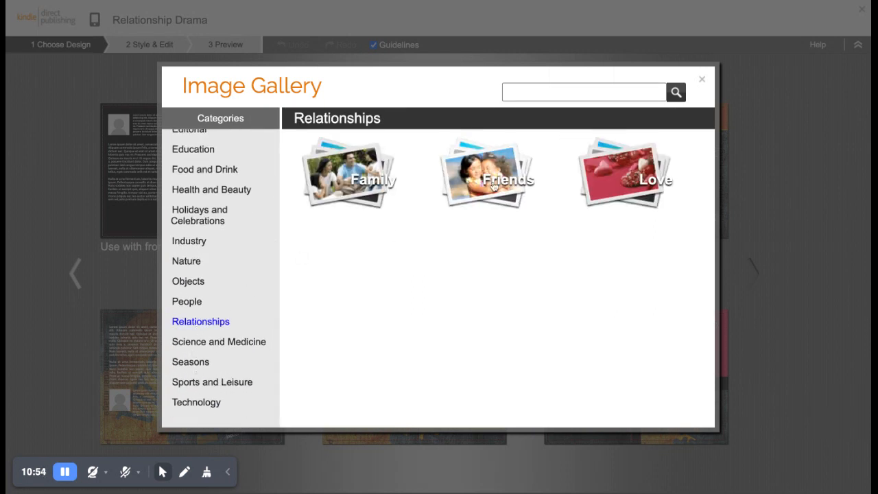
click(607, 172)
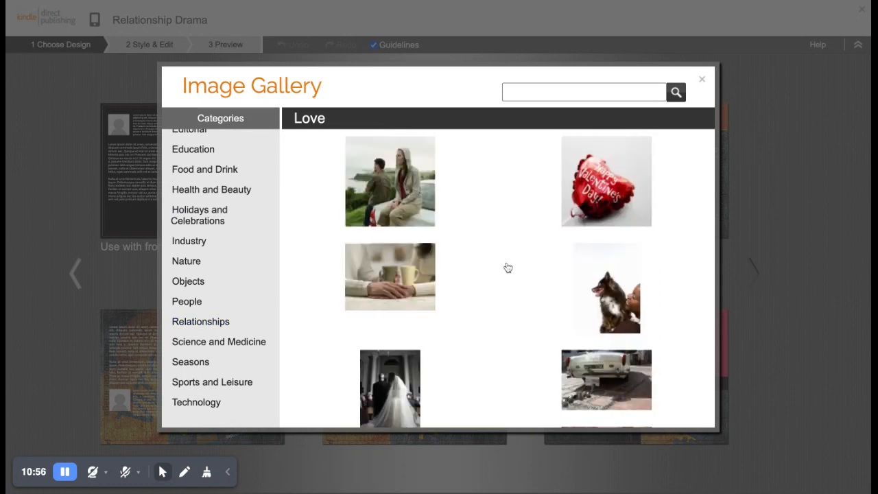
scroll(503, 352, down, 5)
scroll(503, 353, down, 4)
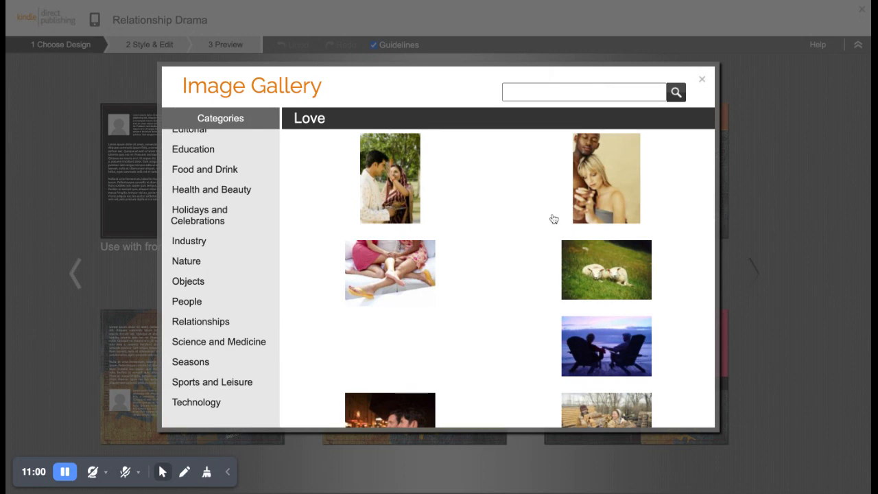
click(611, 197)
click(539, 401)
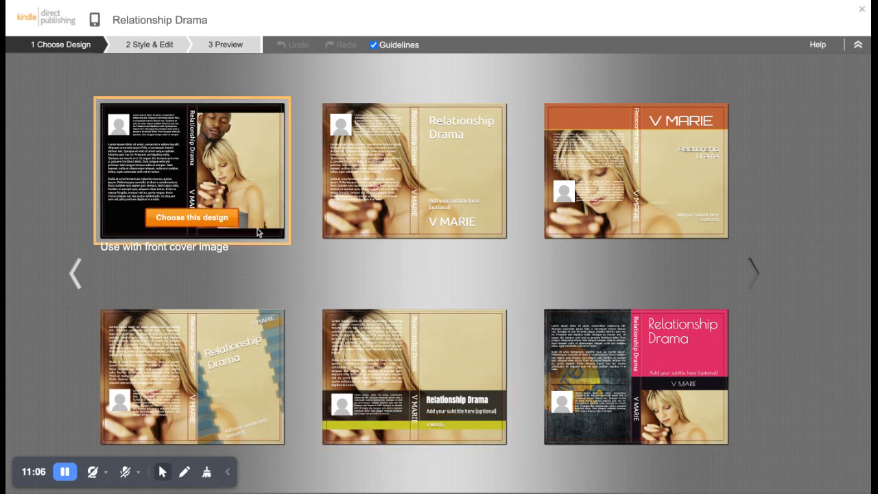
Choose the "Use with front cover image" design and replace the author photo placeholder with the author's portrait
click(245, 197)
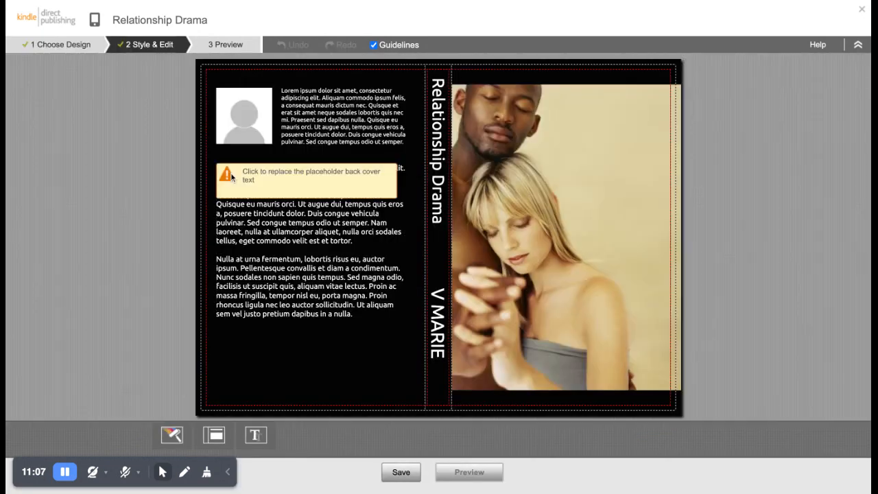
click(231, 97)
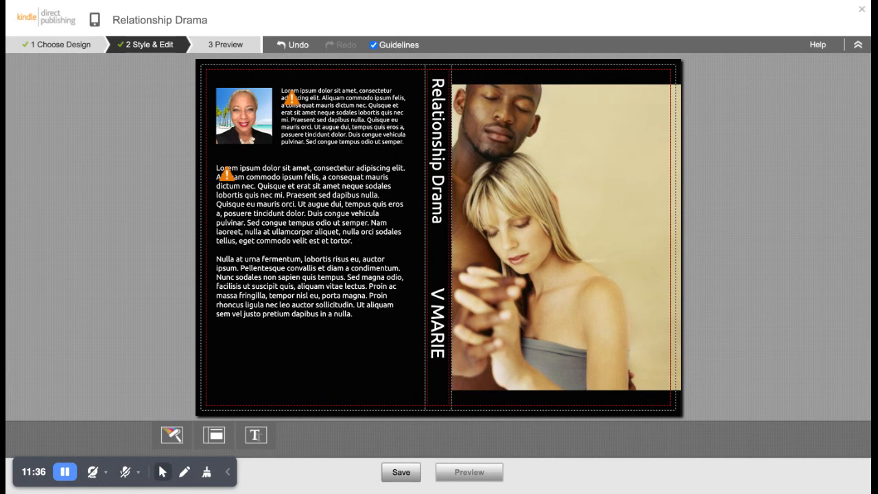
Replace the author biography placeholder with "Info" and the back cover text with "information for this book goes here."
click(308, 111)
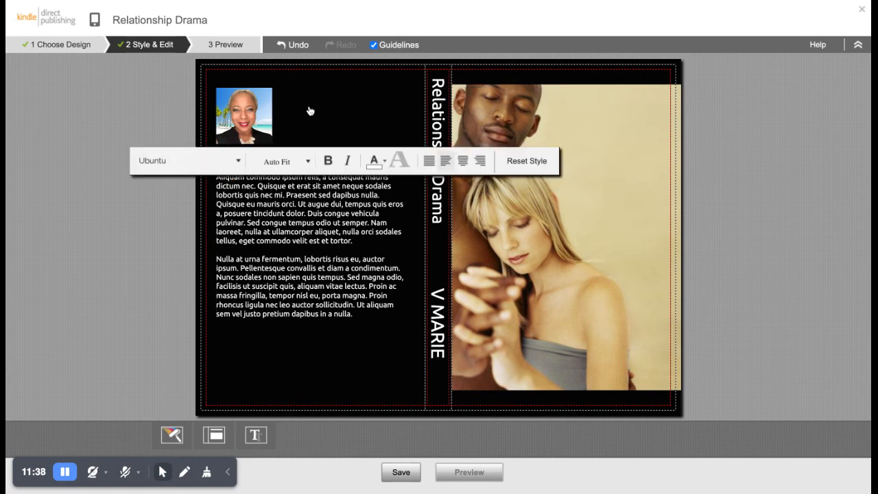
text(Info)
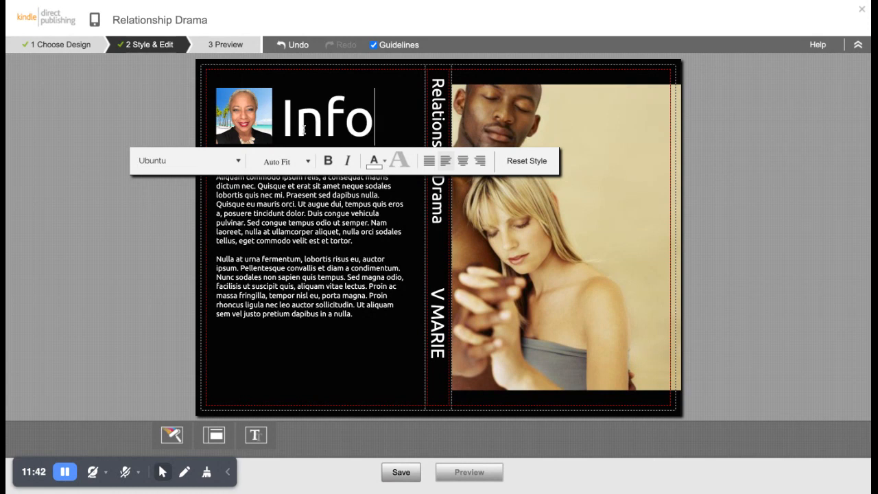
click(294, 201)
text(infor)
key(BackSpace)
text(rmation)
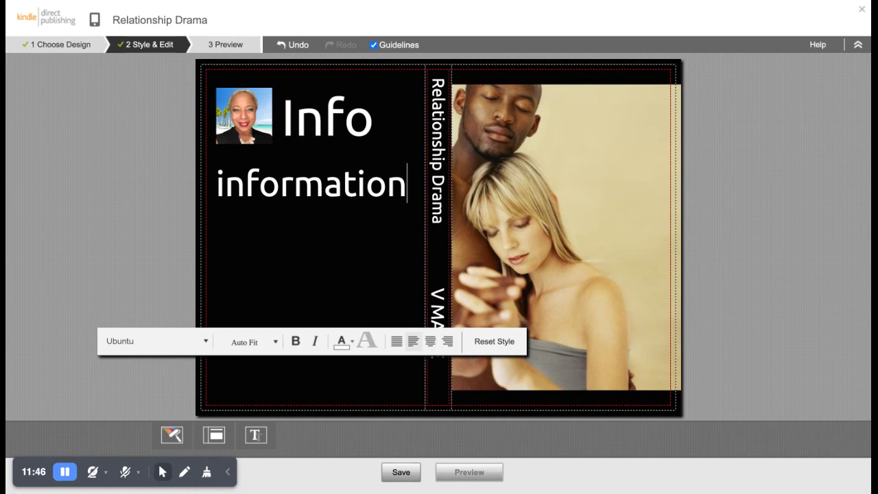
text( for this book )
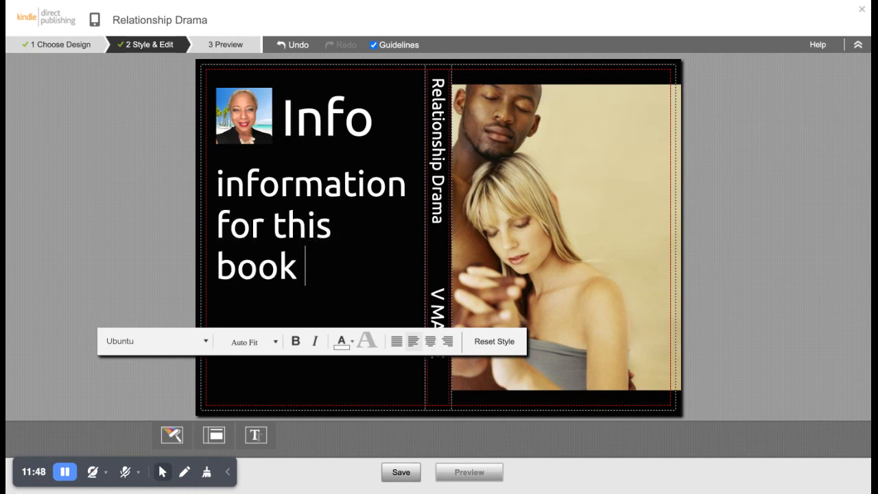
text(goes here.)
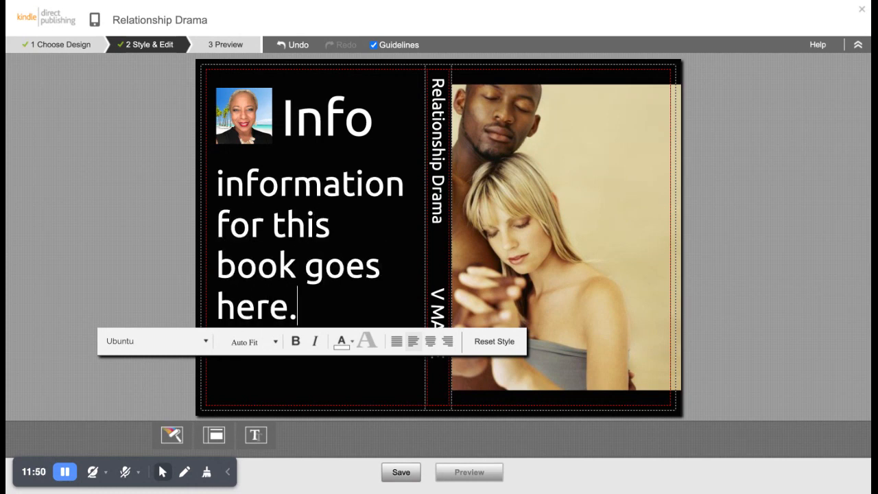
click(314, 377)
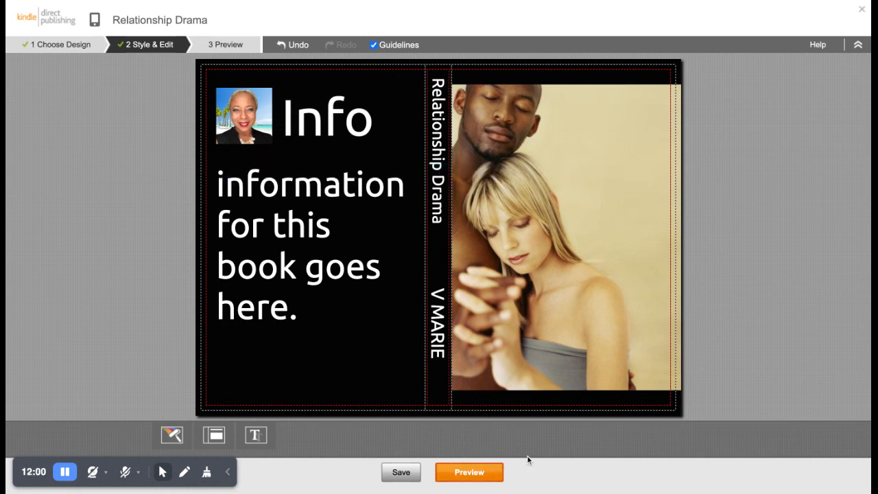
Preview the finished cover, then save and submit it to the paperback
click(467, 474)
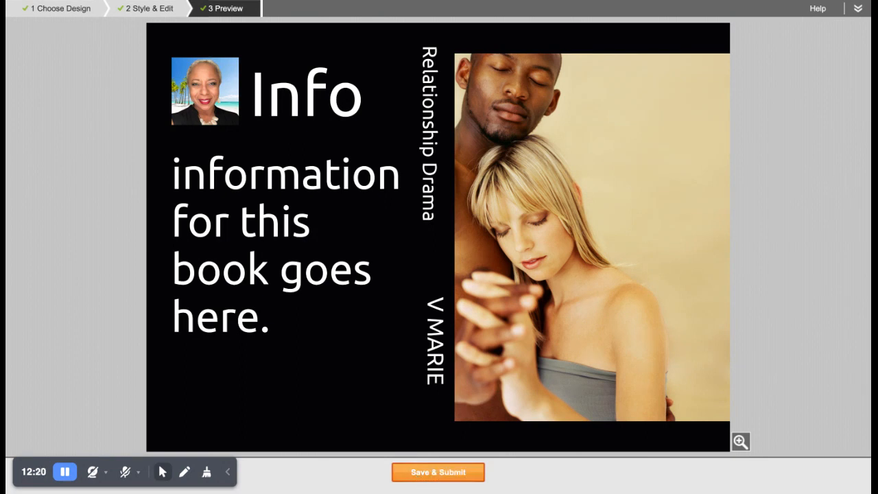
click(431, 474)
Review the paperback content page from the ISBN section through print options, manuscript, cover and book preview
scroll(359, 398, down, 5)
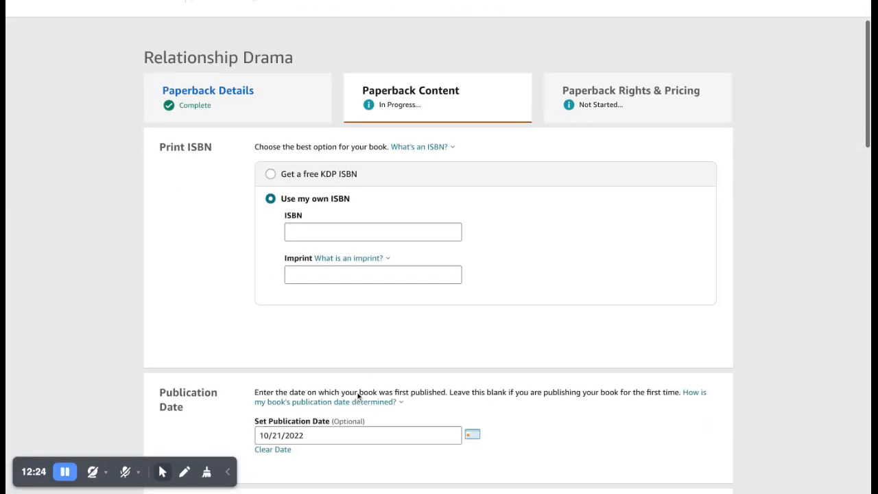
scroll(357, 395, up, 4)
scroll(357, 396, up, 1)
scroll(357, 396, down, 12)
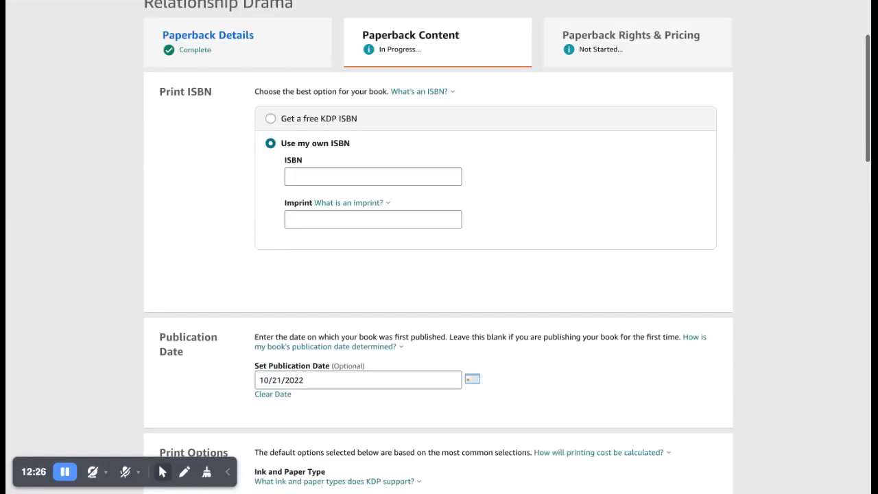
scroll(357, 395, down, 6)
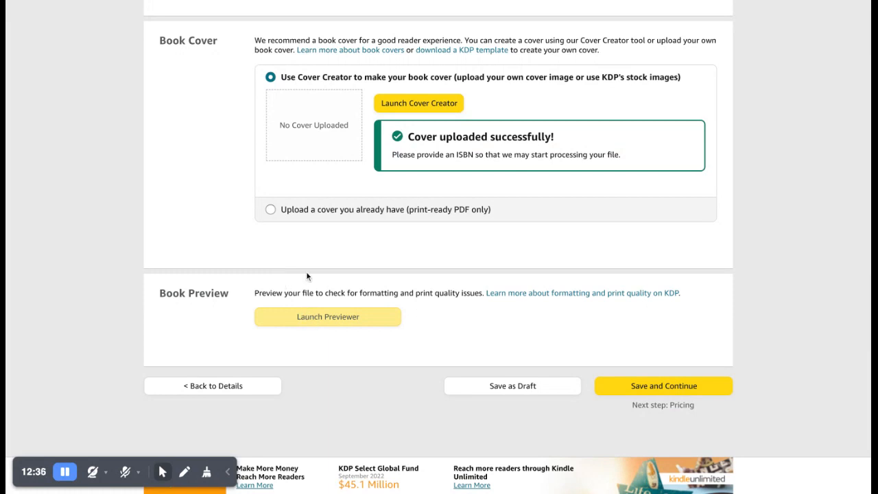
scroll(306, 270, up, 4)
scroll(307, 274, up, 9)
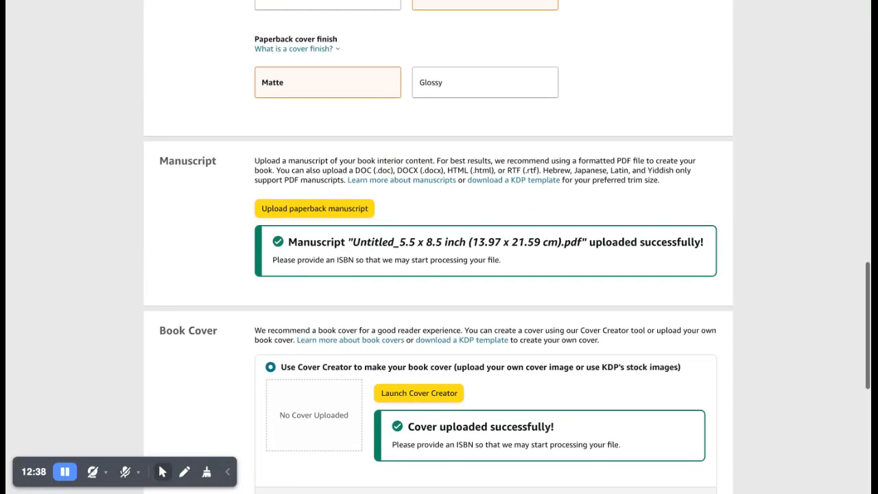
scroll(439, 247, up, 15)
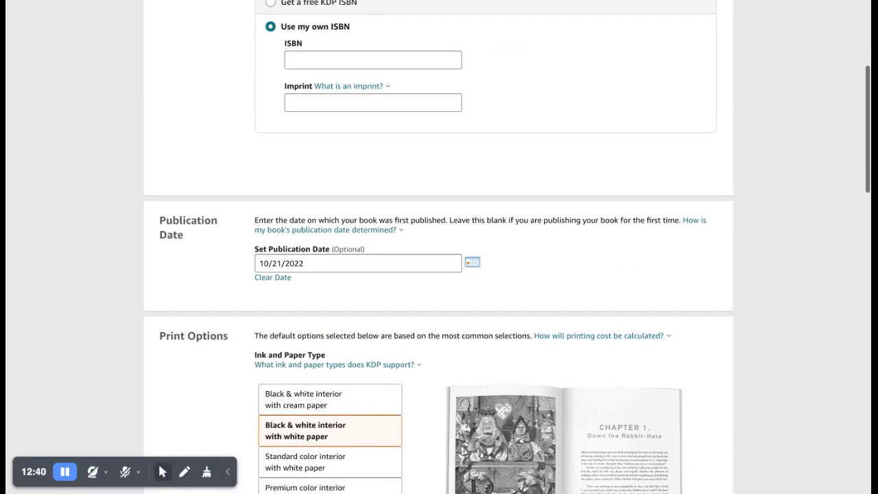
scroll(439, 246, down, 20)
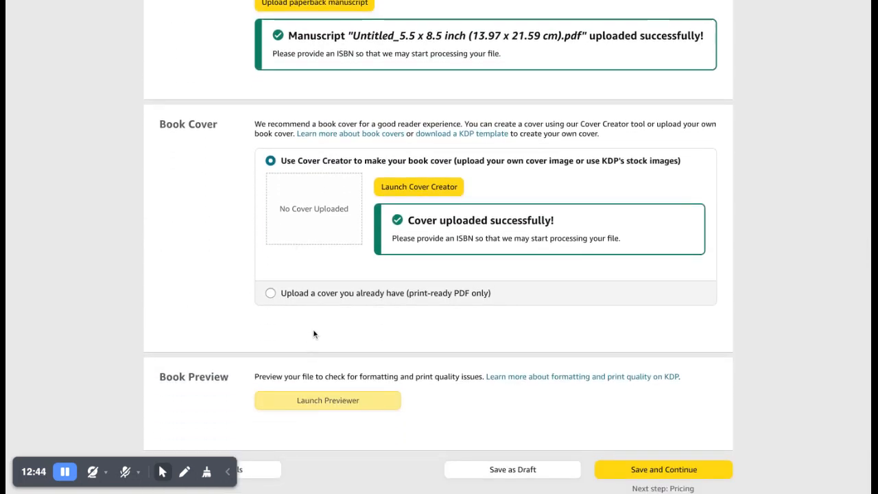
scroll(310, 346, down, 2)
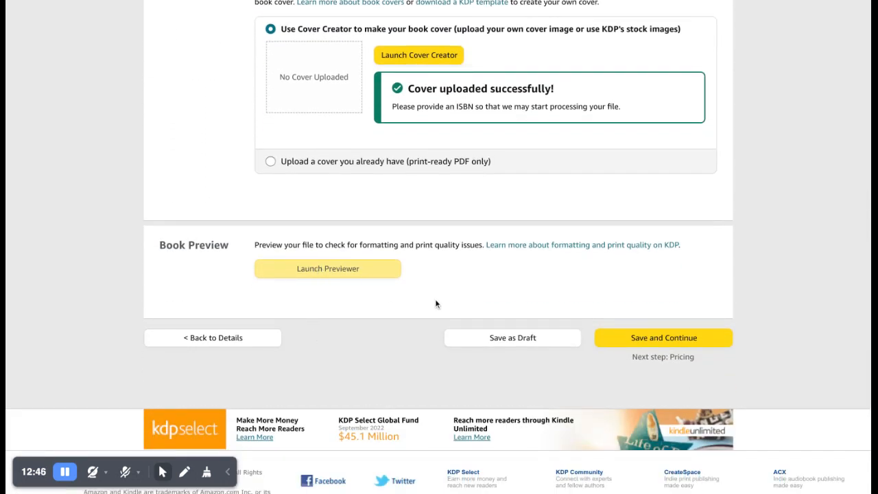
Try to save the paperback content and continue to pricing, and try to launch the book previewer
click(620, 338)
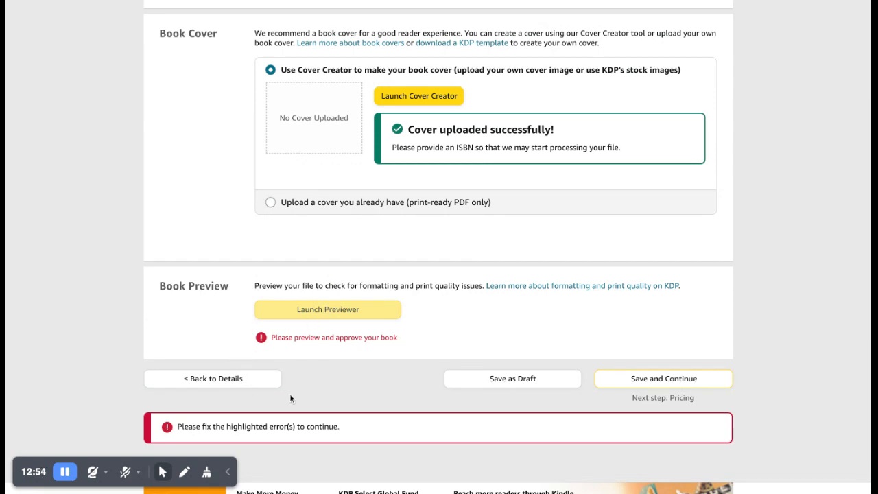
click(323, 316)
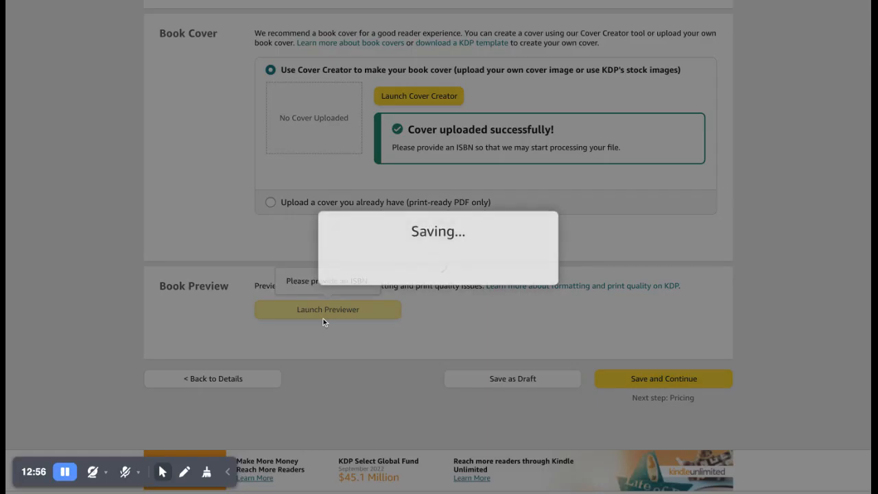